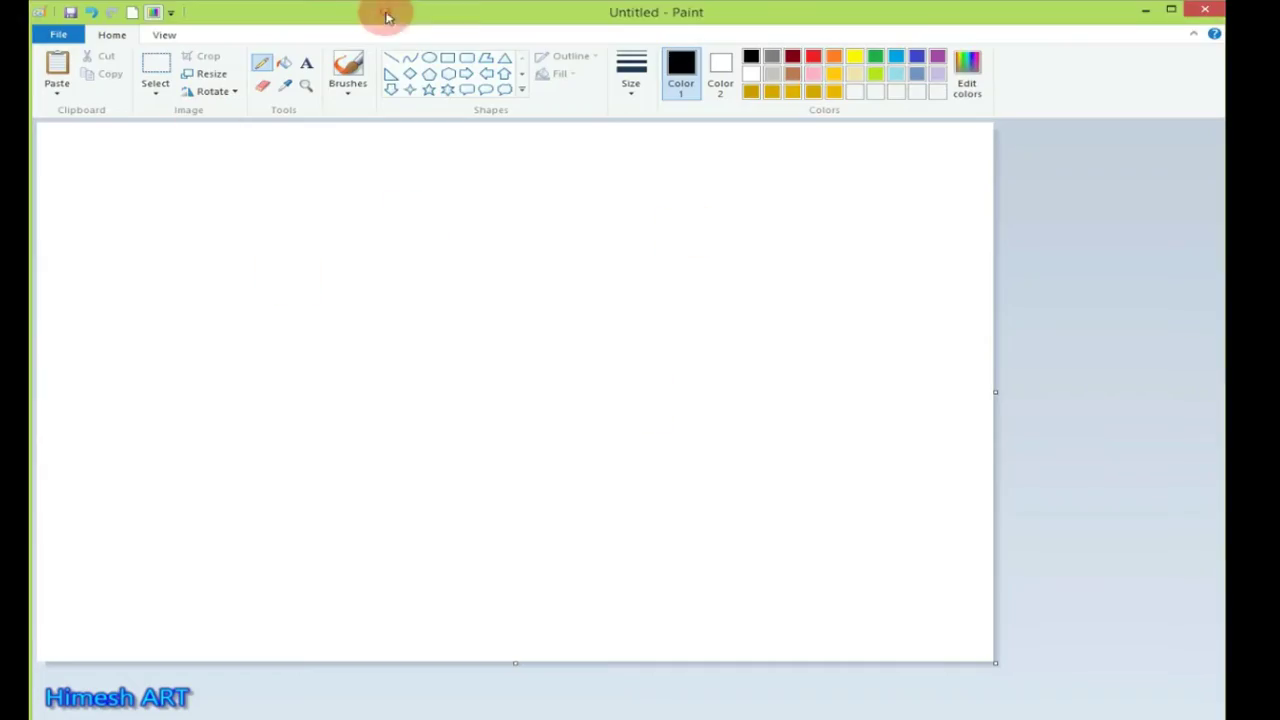
Draw diagonal lines and fill the bottom-right corner yellow and the next band gold.
left_click(855, 57)
mouse_move(995, 399)
left_mouse_down()
mouse_move(617, 600)
mouse_move(535, 663)
mouse_move(1014, 406)
left_mouse_up()
left_click(284, 62)
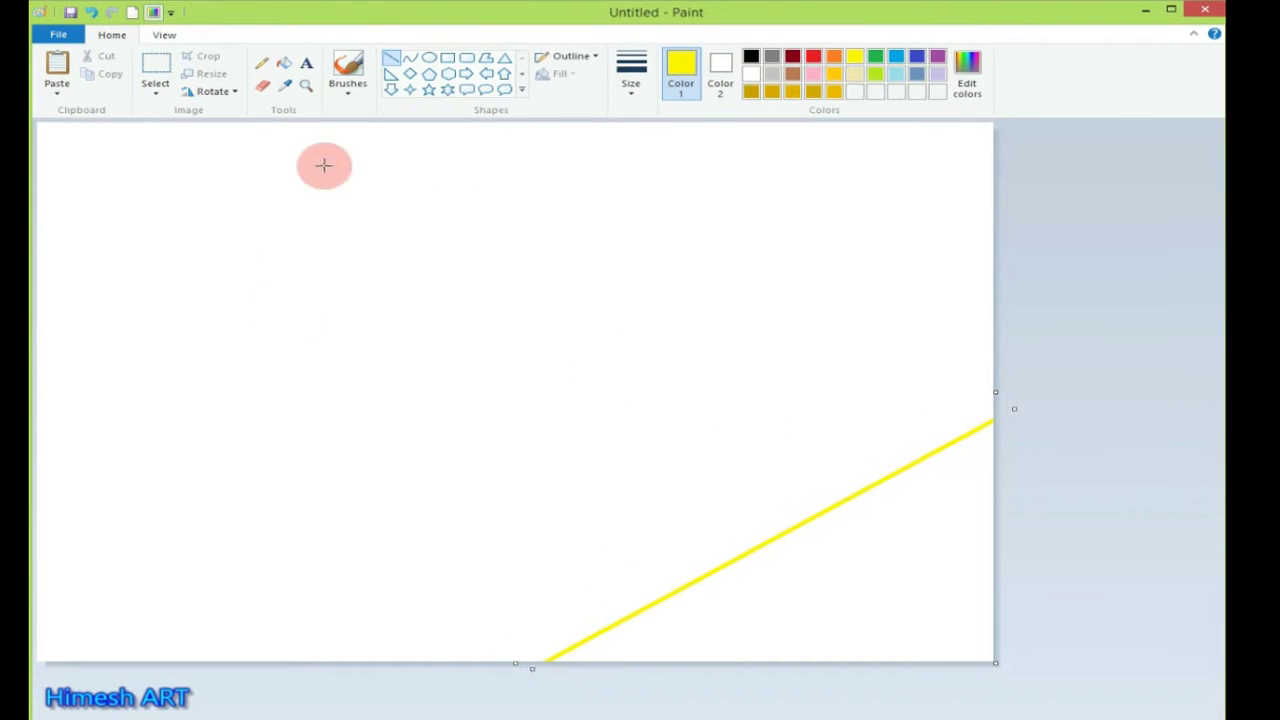
left_click(920, 514)
left_click(834, 74)
left_click(391, 56)
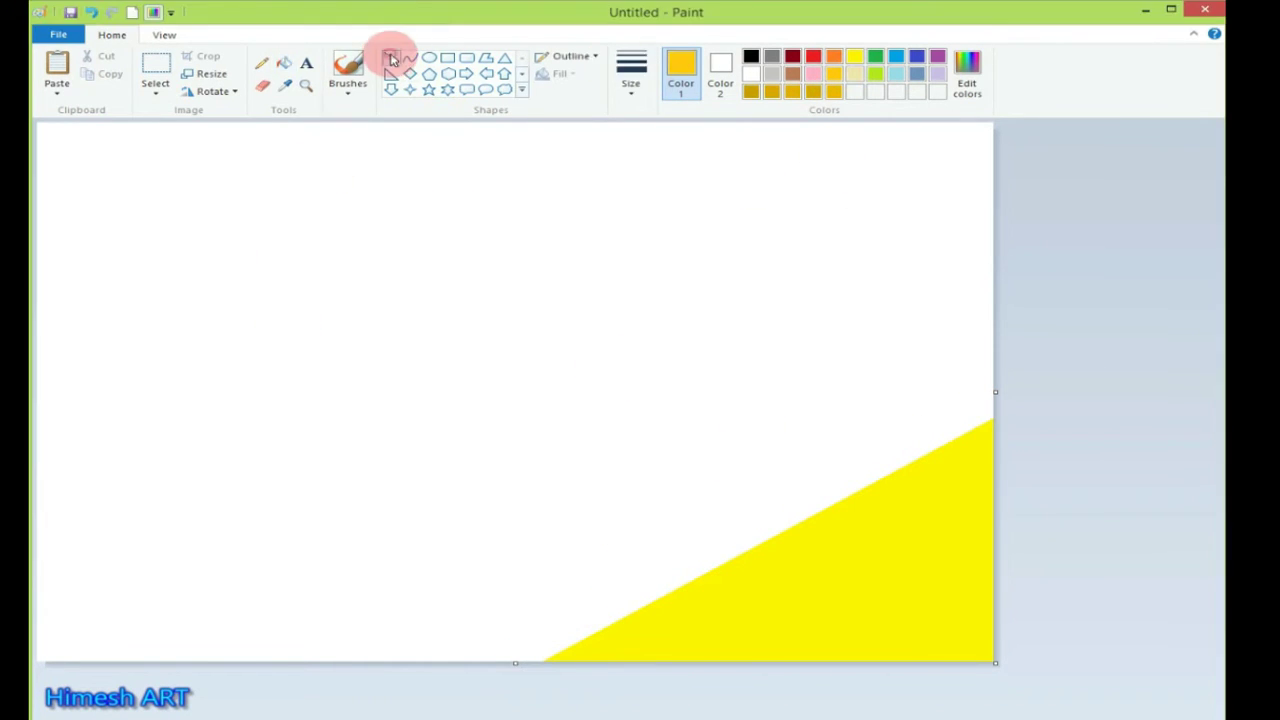
mouse_move(986, 284)
left_mouse_down()
mouse_move(290, 660)
mouse_move(1005, 272)
left_mouse_up()
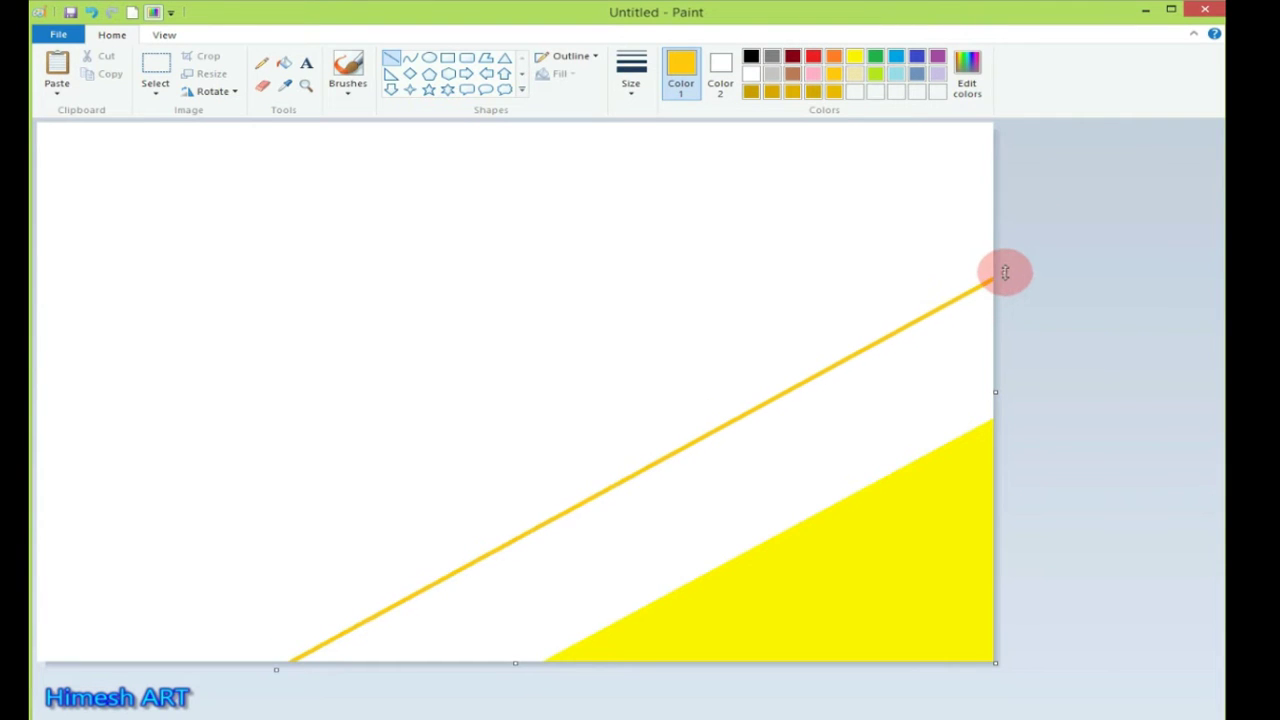
left_click(284, 62)
left_click(905, 405)
Add a darker gold diagonal band from top-right to bottom-left using Edit colors.
left_click(967, 72)
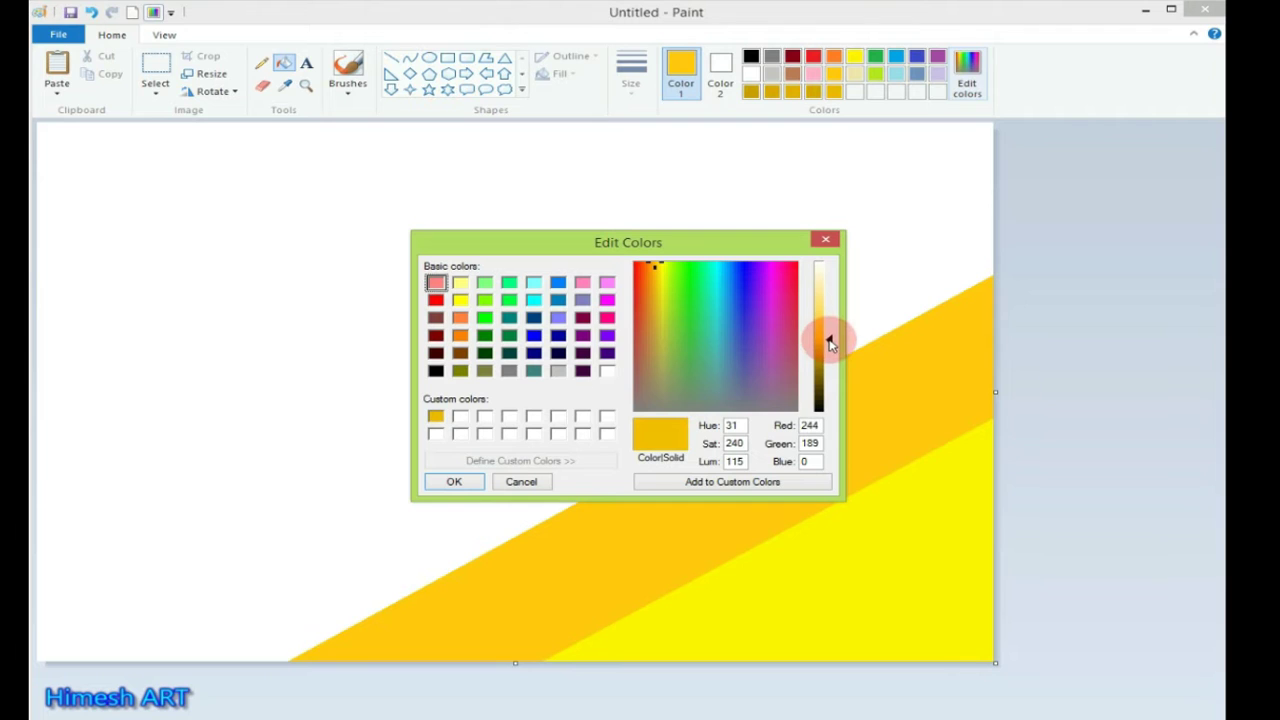
left_click(454, 481)
left_click(391, 57)
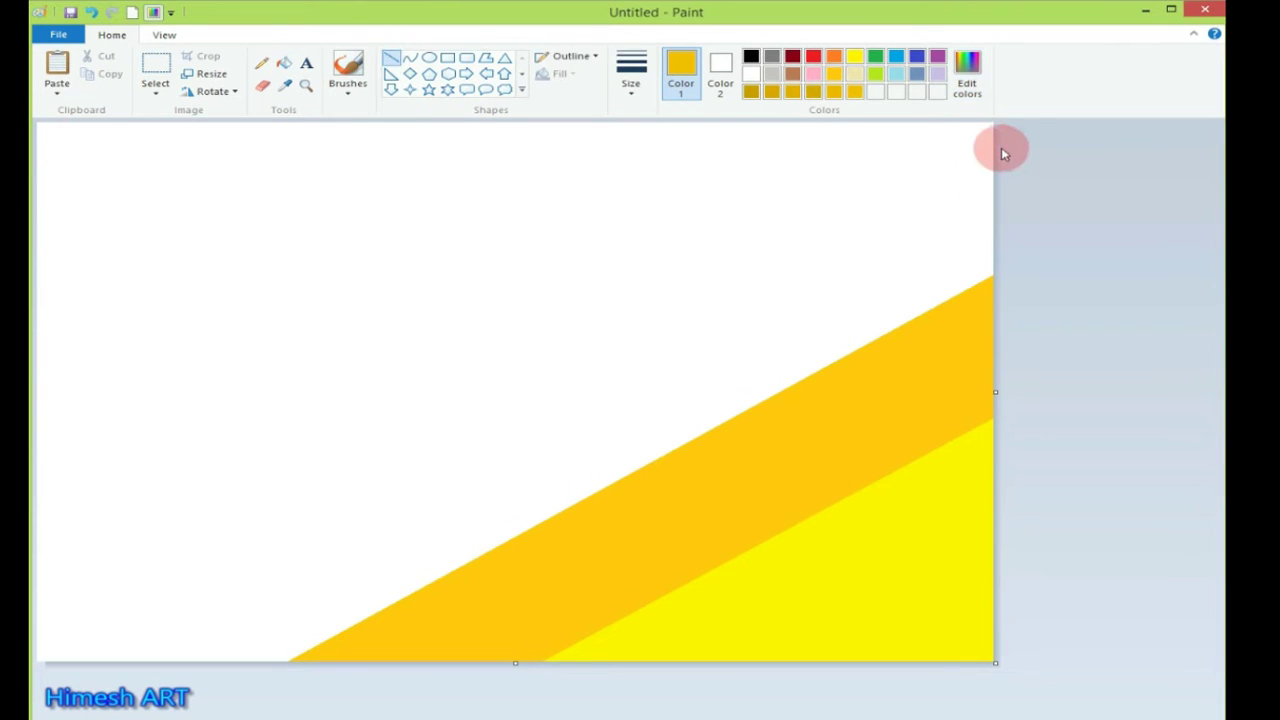
left_click_drag(995, 160, 100, 668)
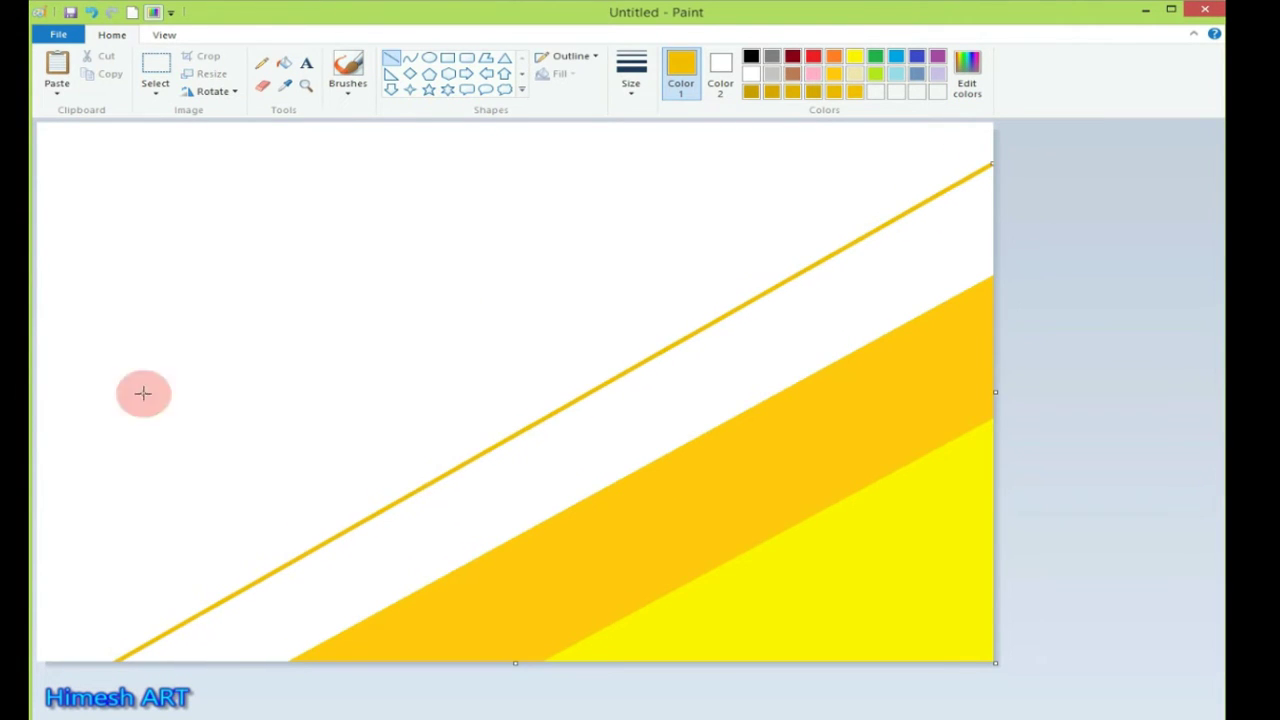
left_click(284, 62)
left_click(700, 380)
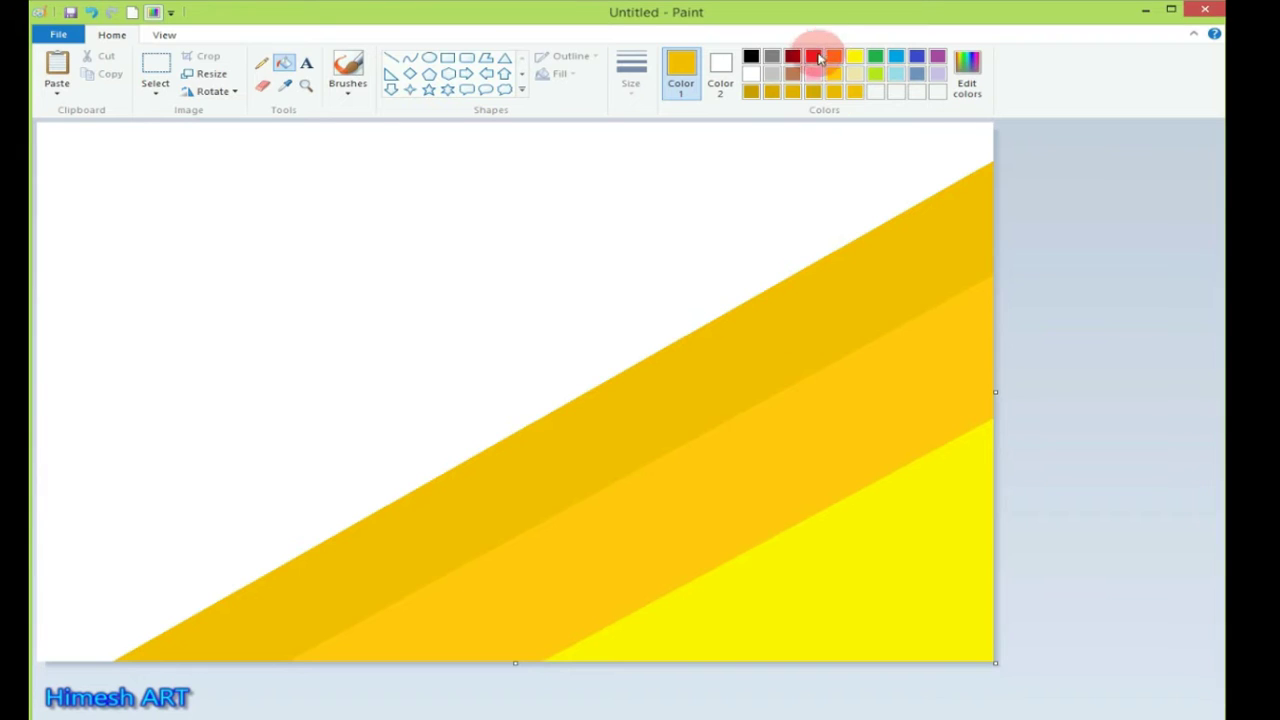
Add a red diagonal band above the gold.
left_click(813, 56)
left_click(391, 57)
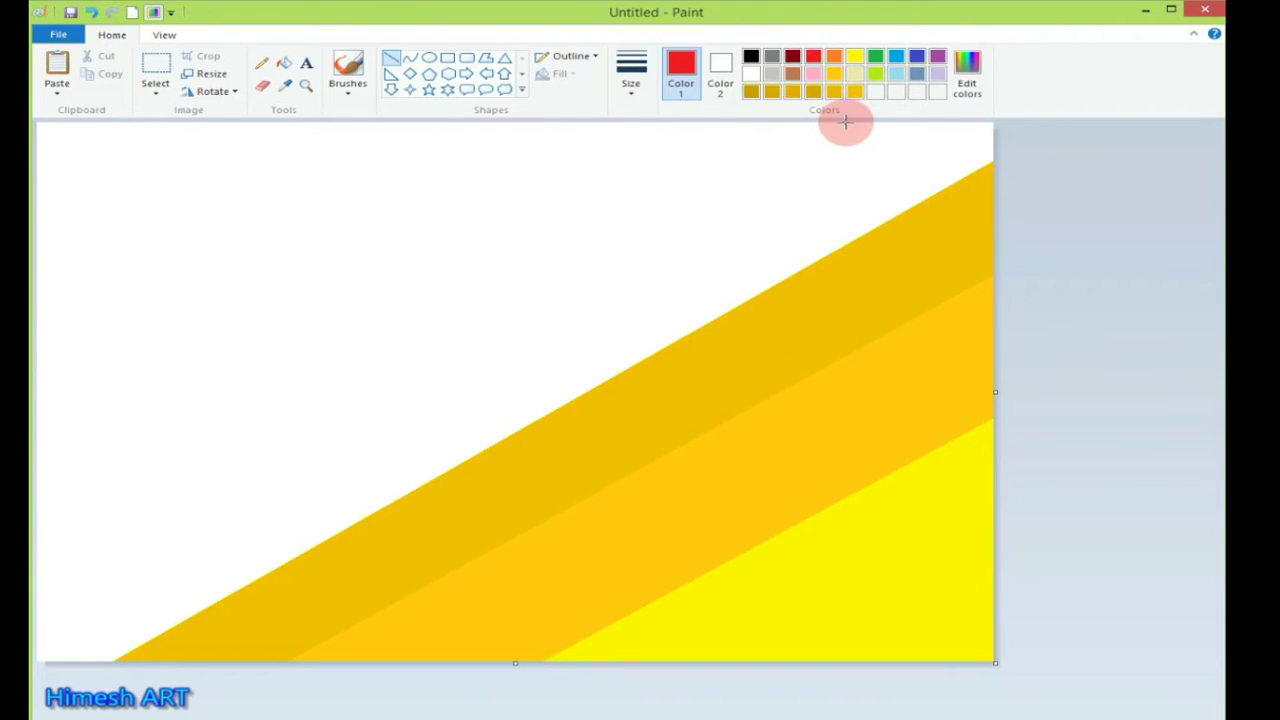
left_click_drag(845, 121, 36, 586)
left_click(284, 62)
left_click(802, 187)
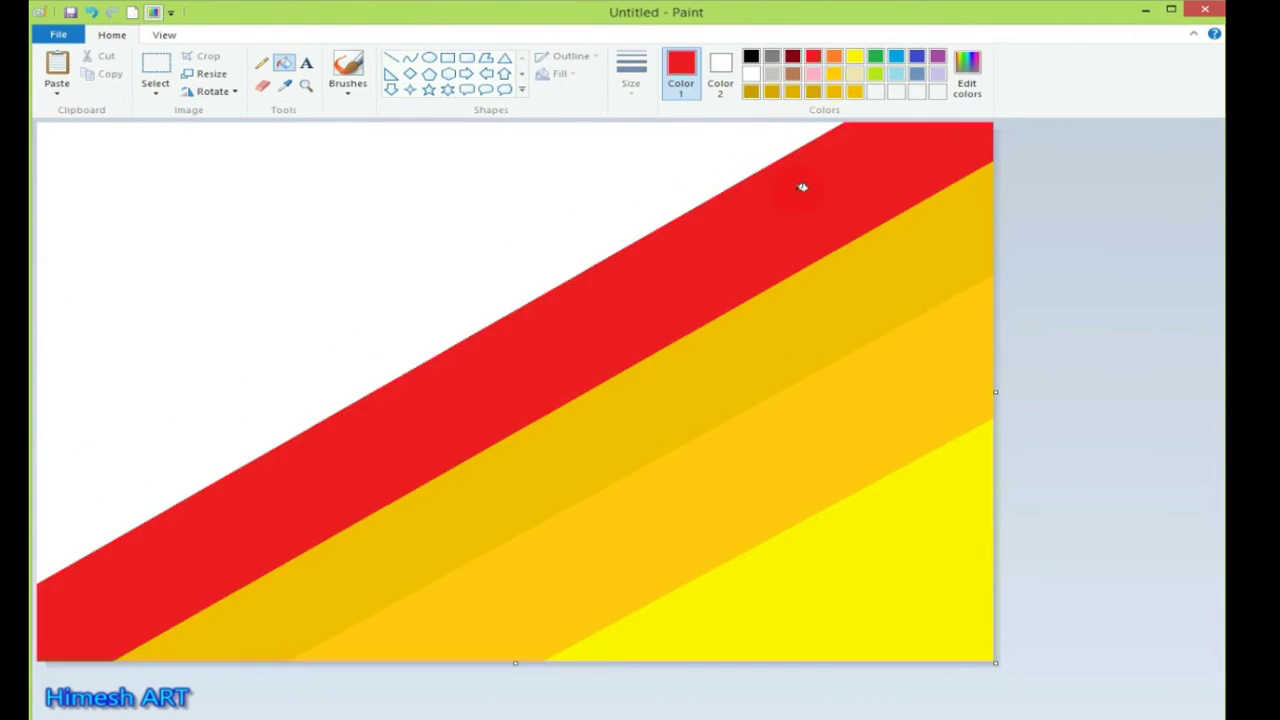
Add a deep red band near the top-left using a darkened custom colour.
left_click(967, 65)
left_click_drag(829, 334, 829, 355)
left_click(454, 481)
left_click(391, 57)
left_click_drag(640, 122, 36, 476)
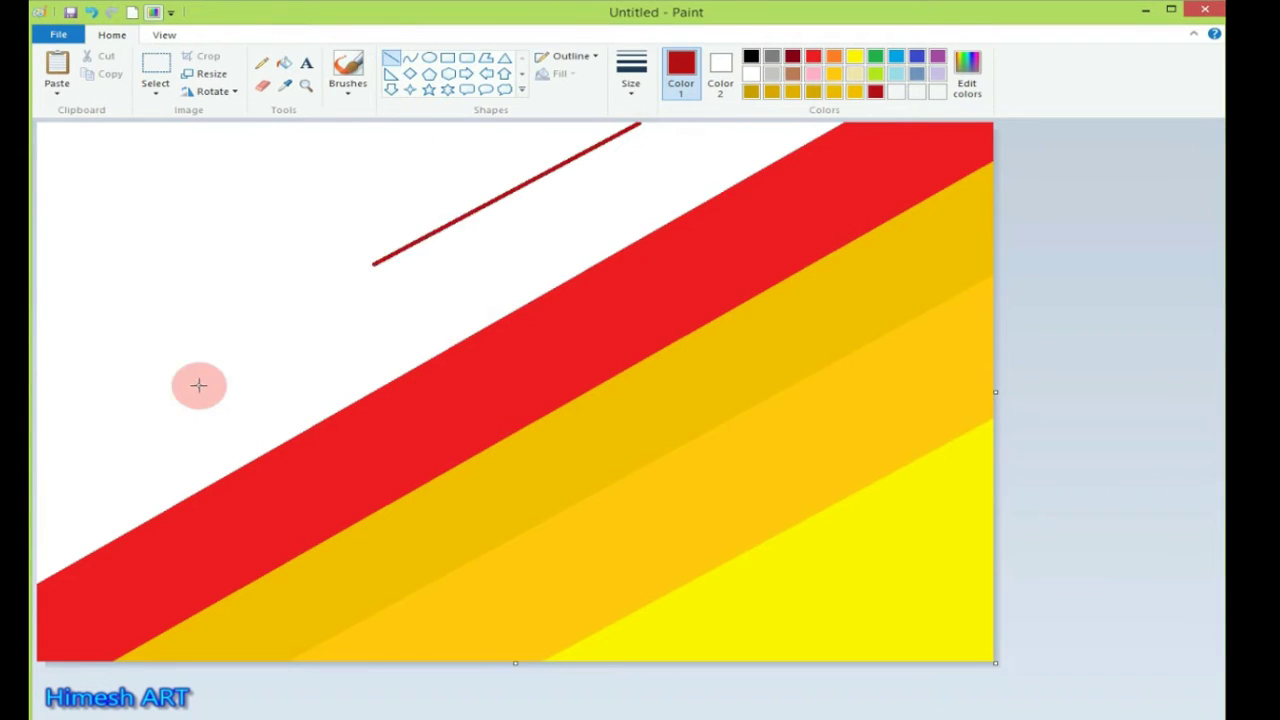
left_click(284, 62)
left_click(589, 189)
Fill the top-left corner black, then open Resize with aspect ratio unlocked.
left_click(751, 56)
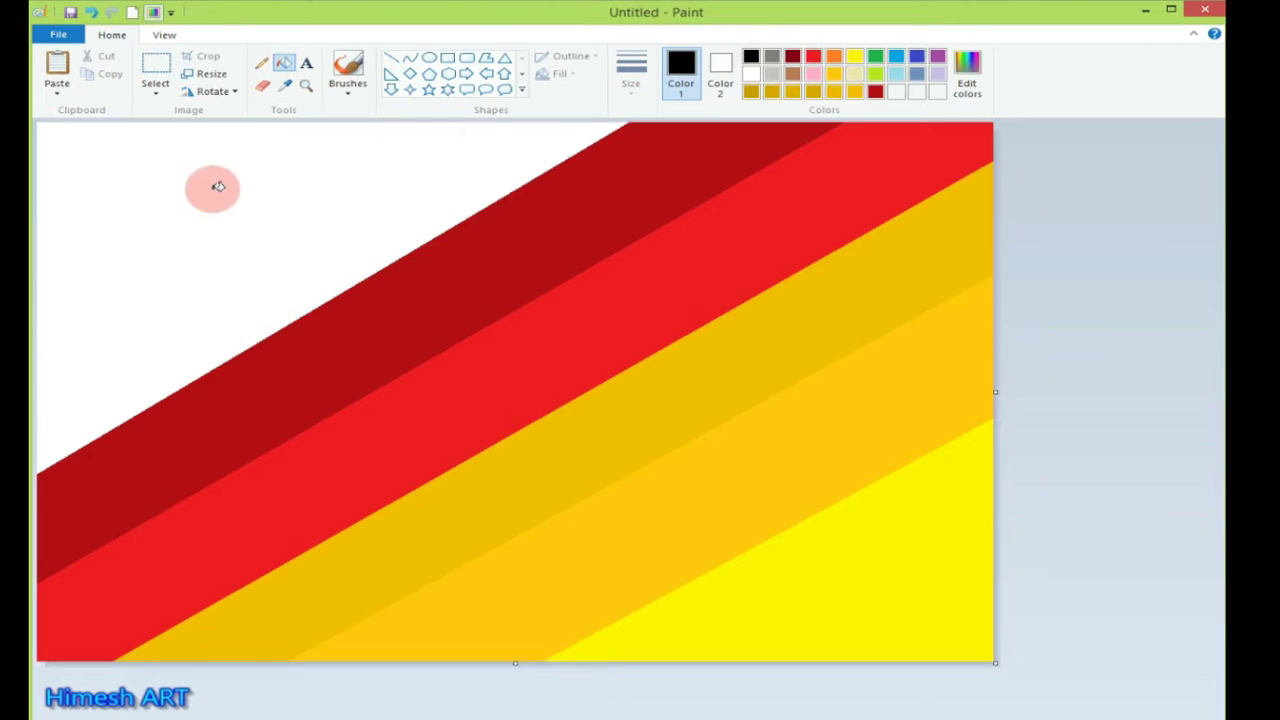
left_click(209, 189)
left_click(198, 80)
left_click(128, 220)
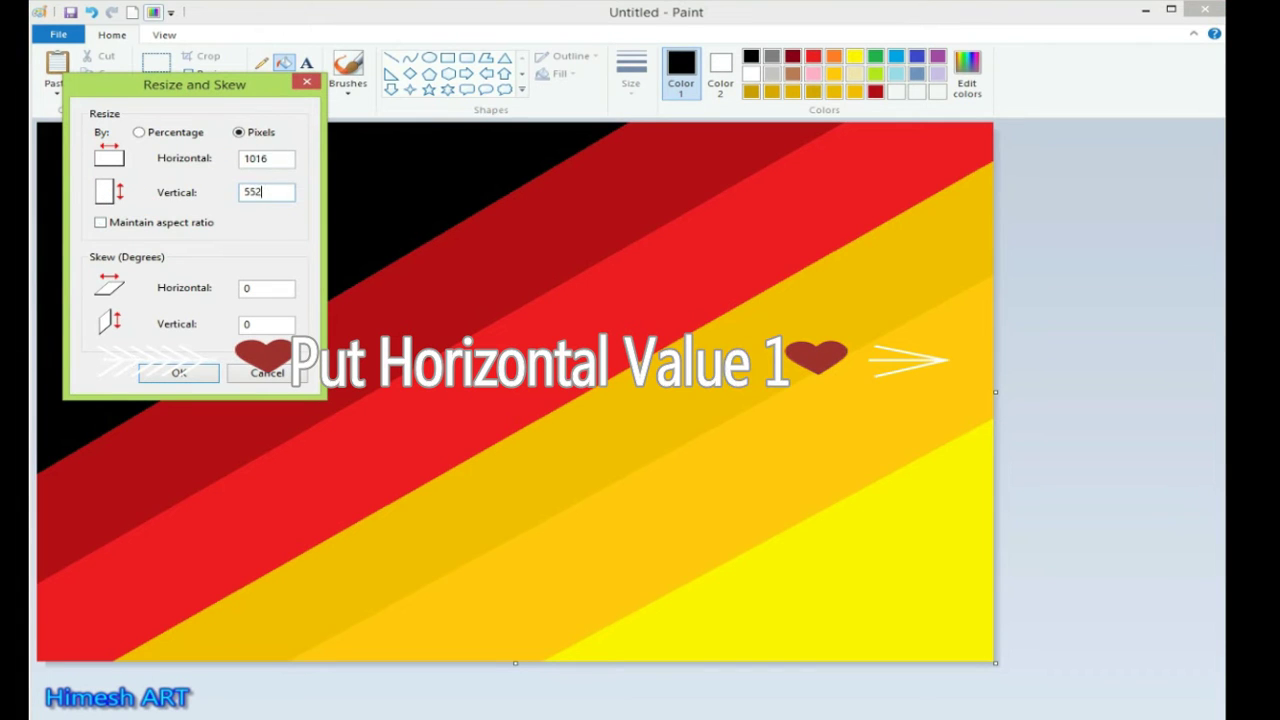
Resize the banded image to 987 × 552 pixels without keeping aspect ratio.
left_click(204, 160)
key("BackSpace")
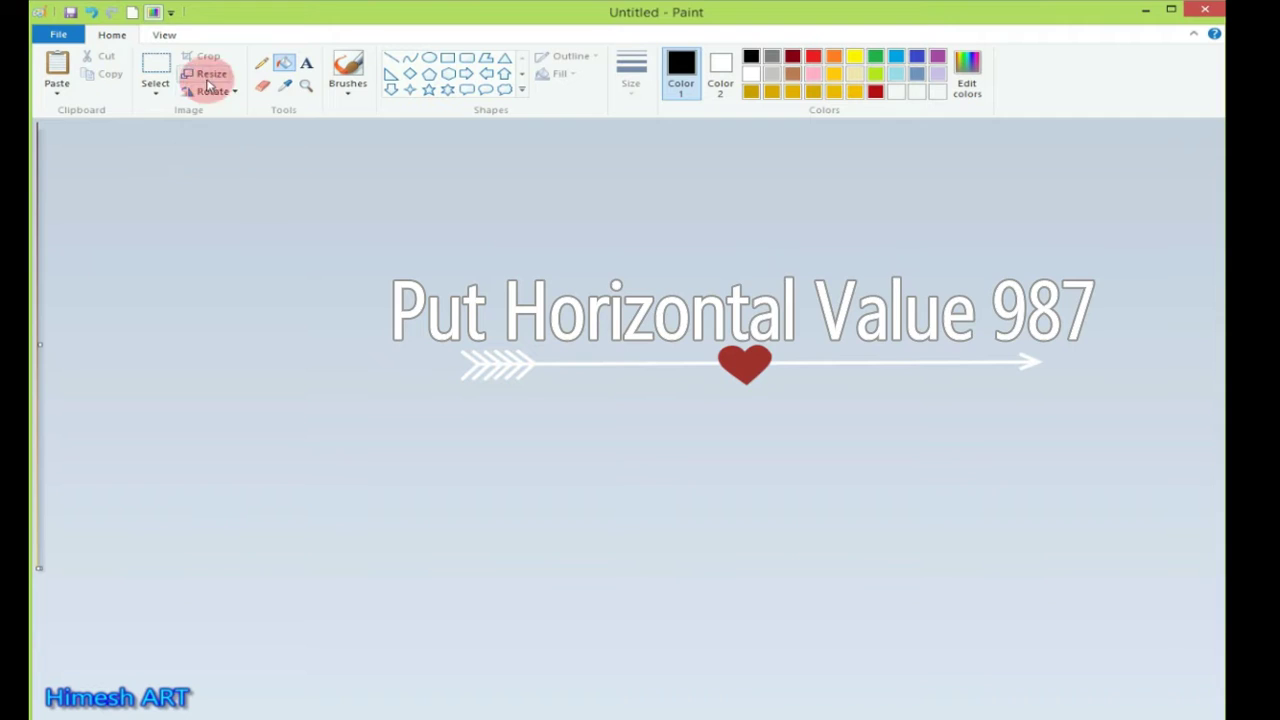
left_click(209, 84)
left_click(101, 222)
left_click(250, 158)
key("BackSpace")
type("987")
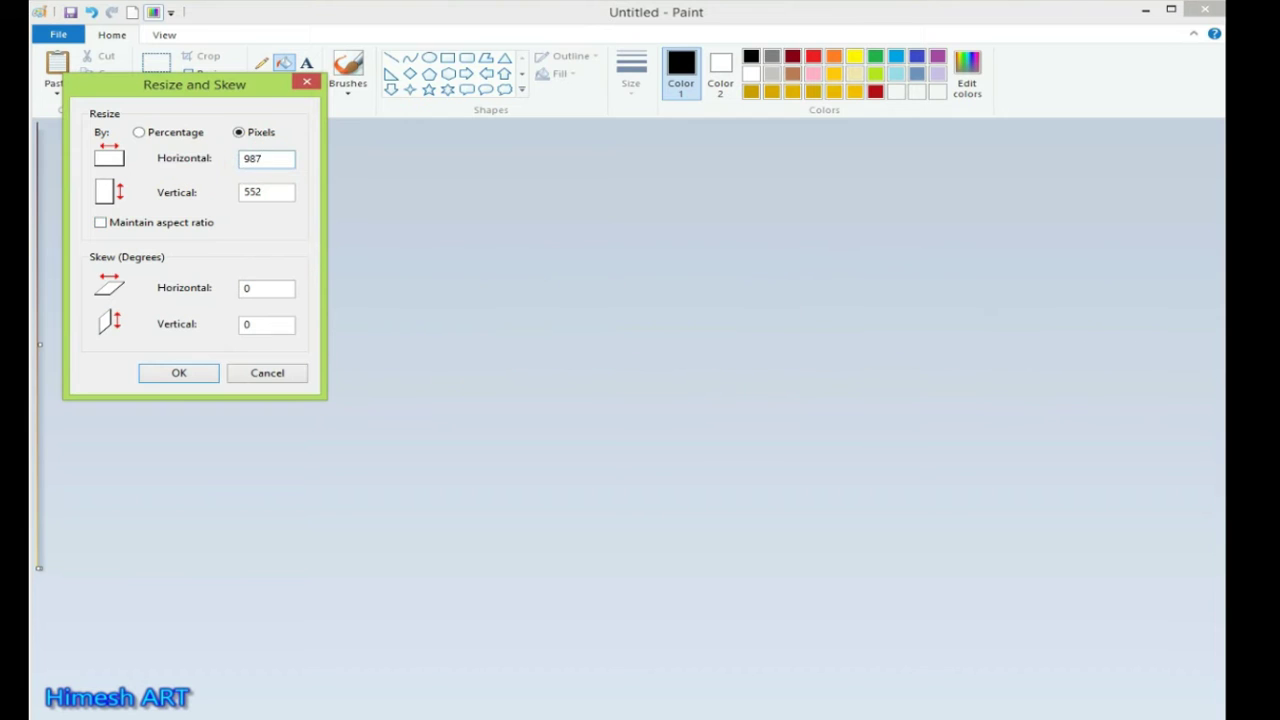
left_click(200, 372)
left_click(157, 70)
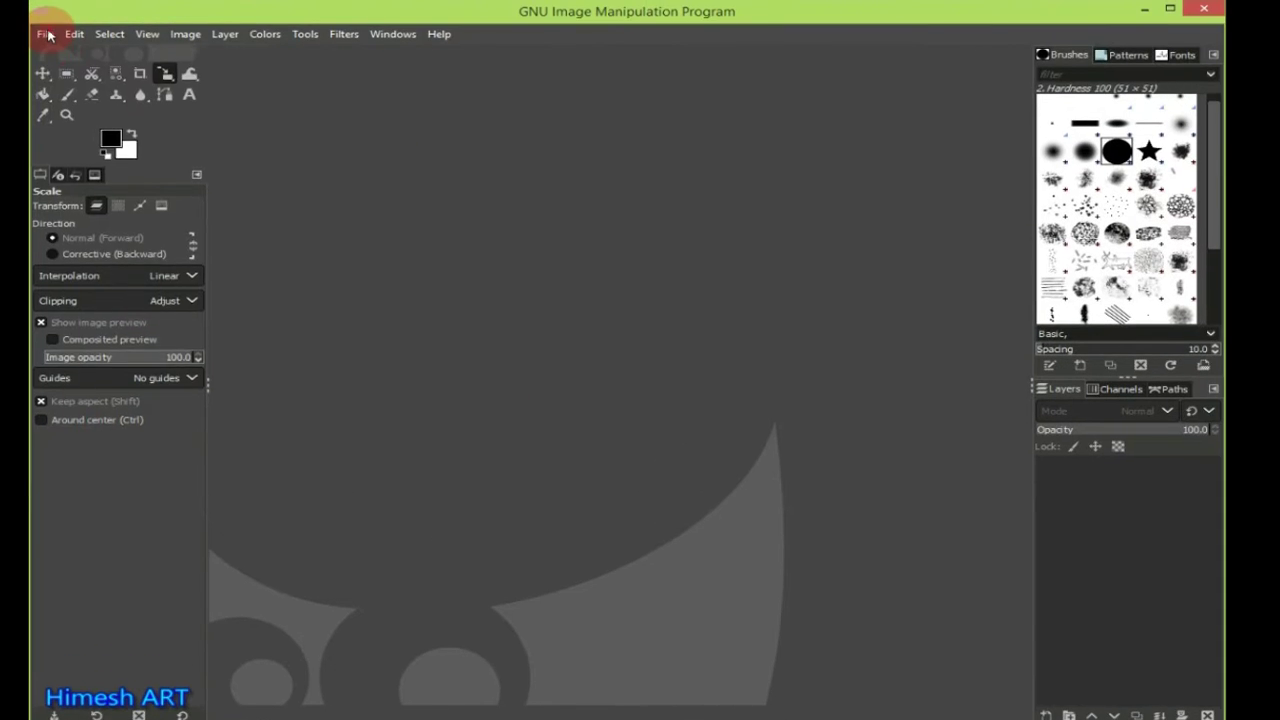
Create a new 1920×1080 Full HD image with units shown in inches.
left_click(45, 33)
left_click(49, 59)
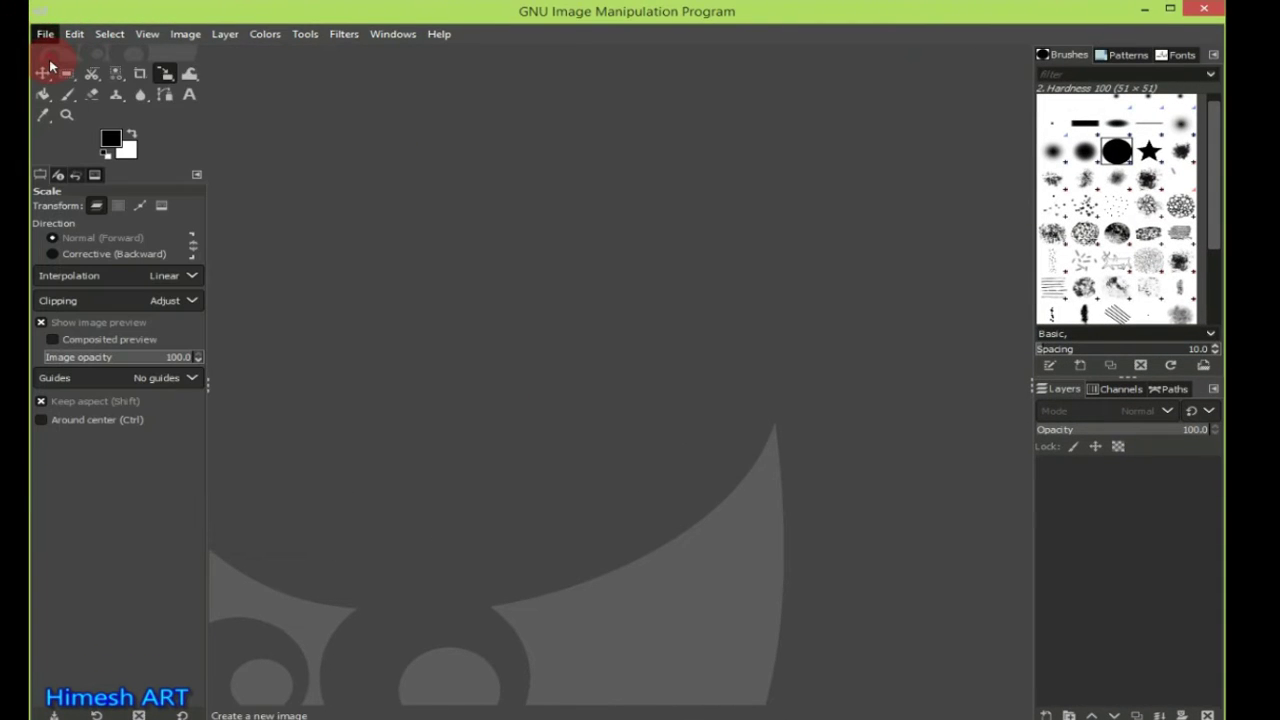
left_click(722, 132)
left_click(505, 667)
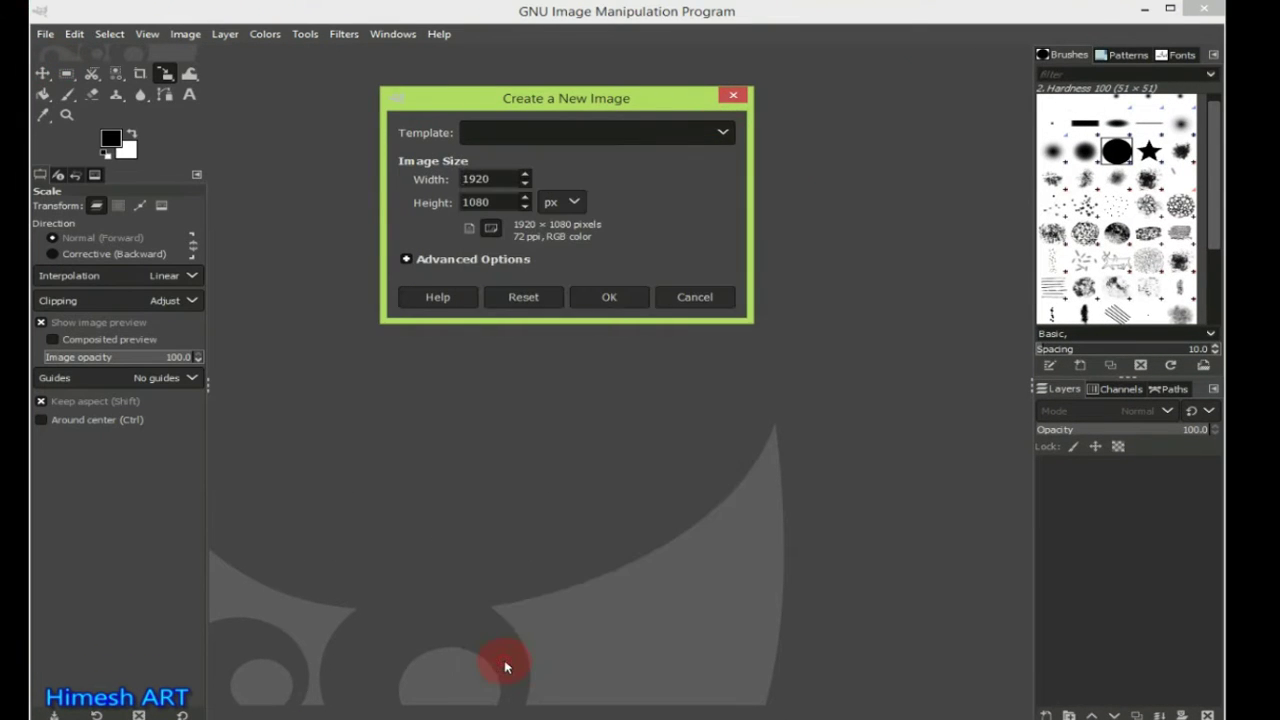
left_click(562, 202)
left_click(560, 244)
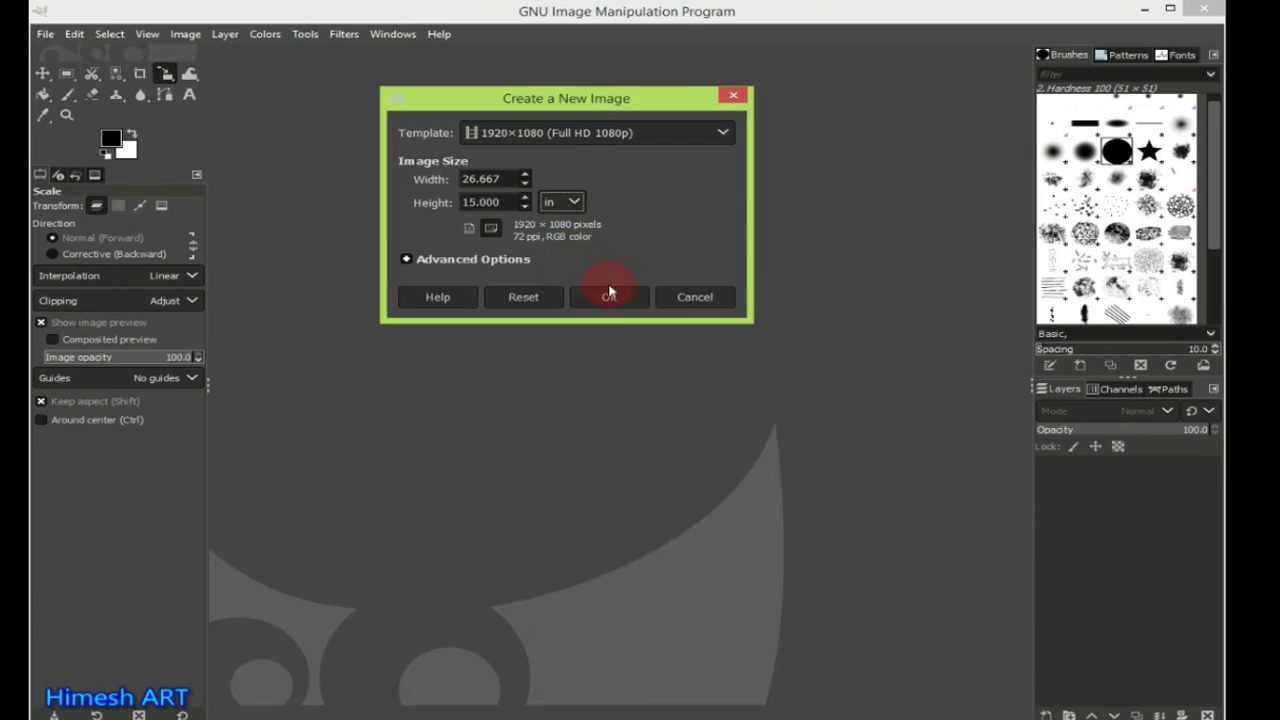
left_click(612, 299)
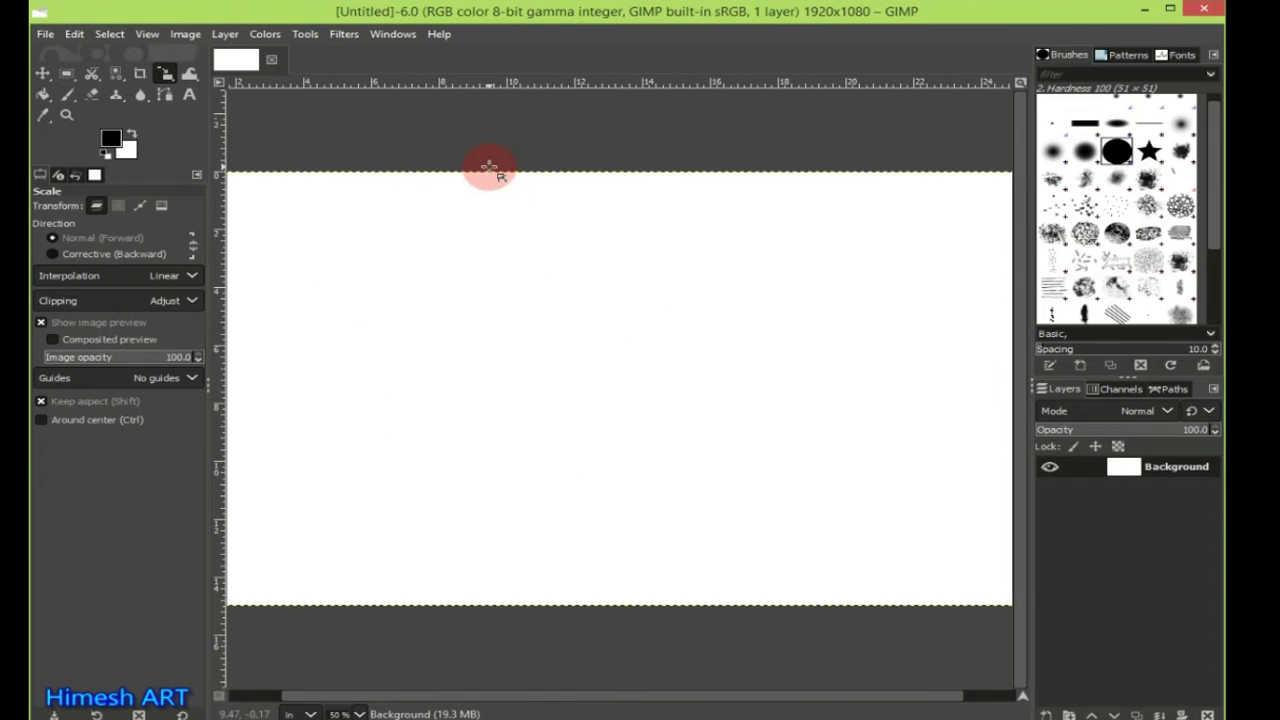
Paste the copied gradient and turn the floating selection into its own layer.
right_click(467, 221)
mouse_move(506, 260)
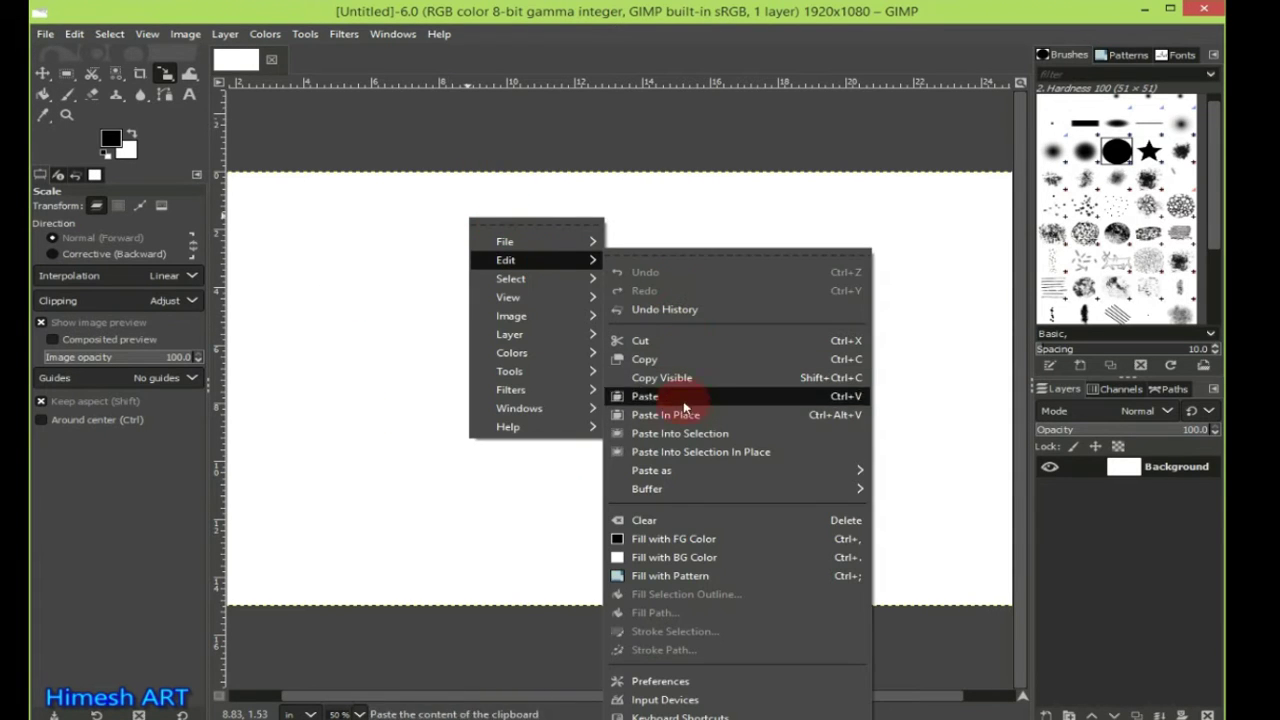
left_click(653, 397)
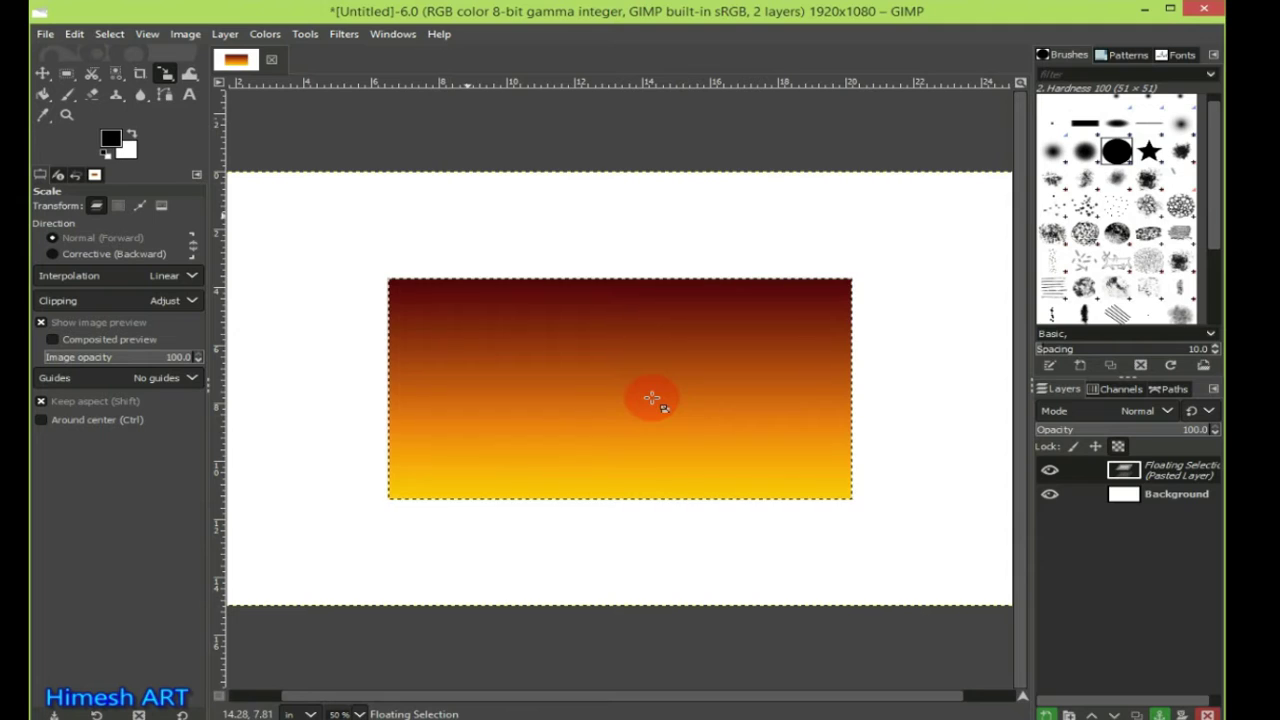
right_click(1143, 470)
left_click(1014, 59)
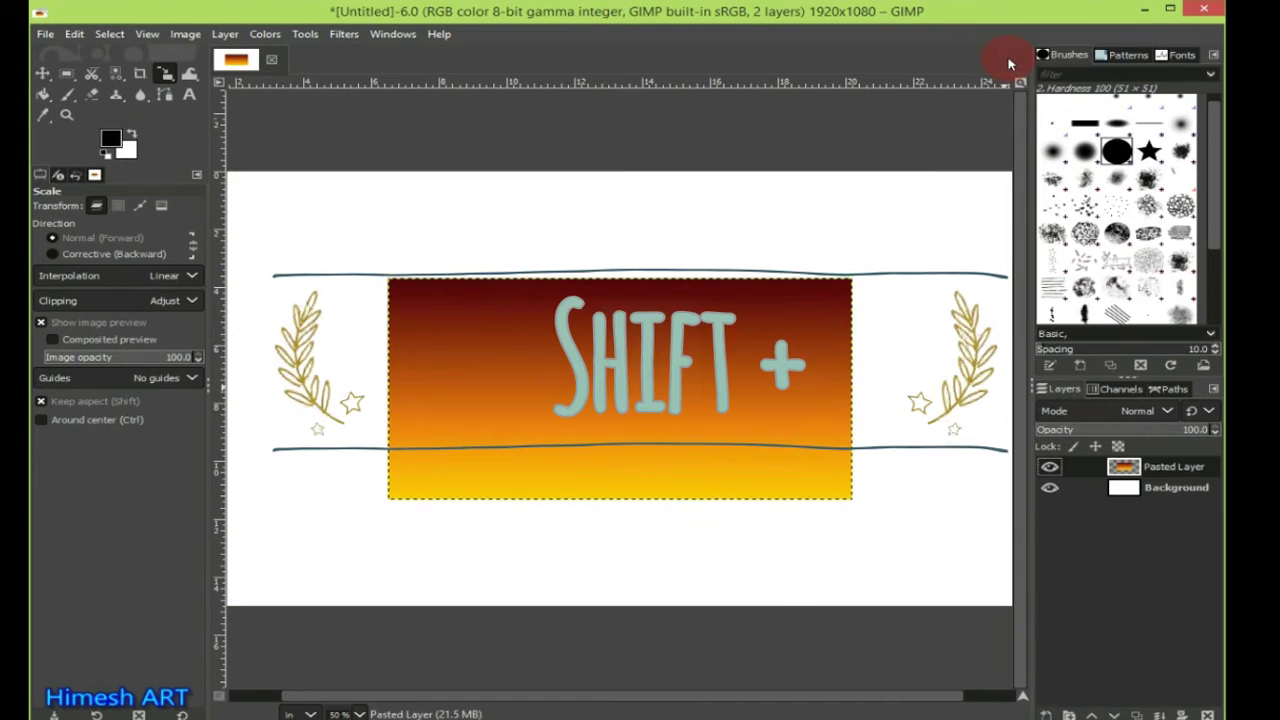
left_click(630, 348)
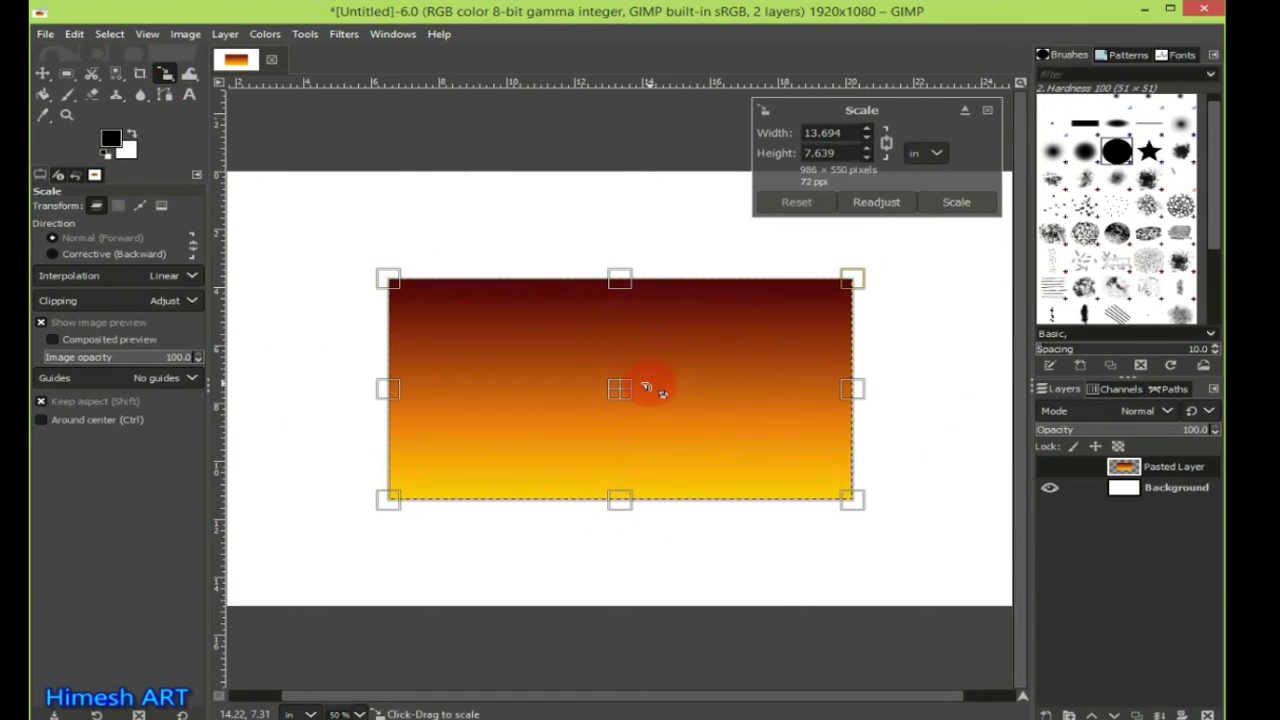
Drag the scale handles to all four canvas edges so the gradient covers 1920×1080.
left_click_drag(632, 279, 641, 200)
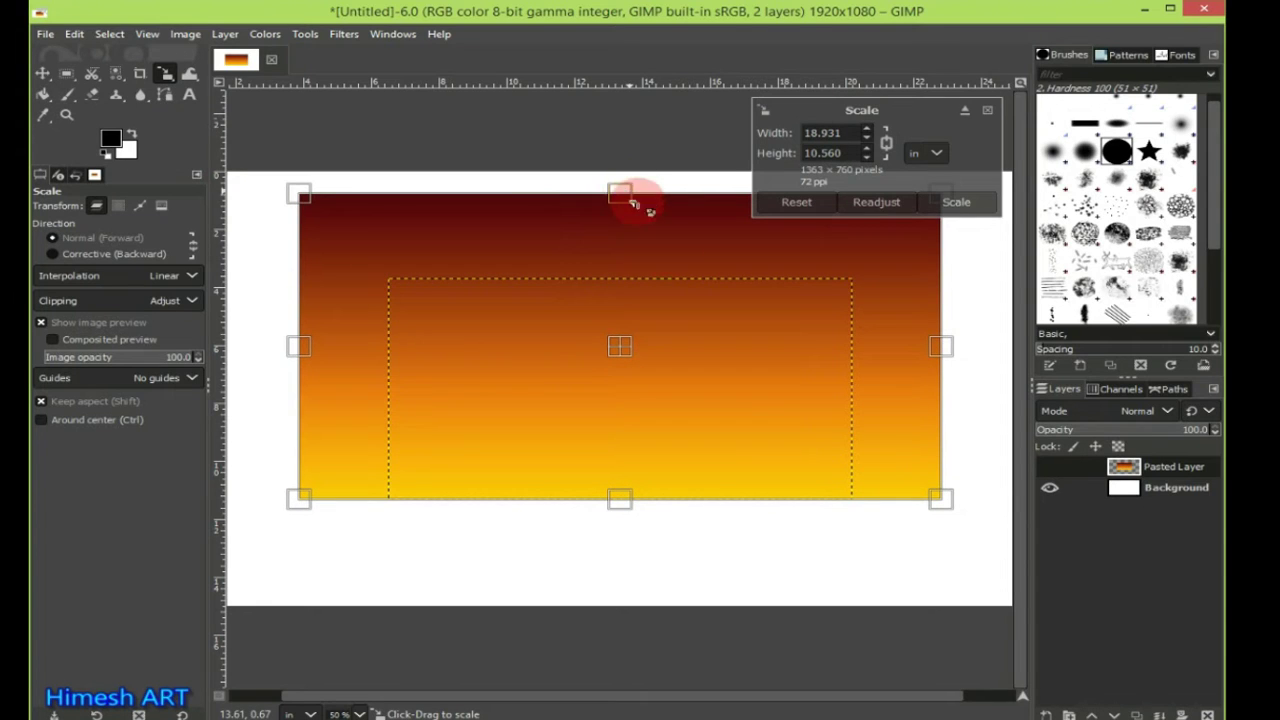
left_click_drag(620, 501, 622, 606)
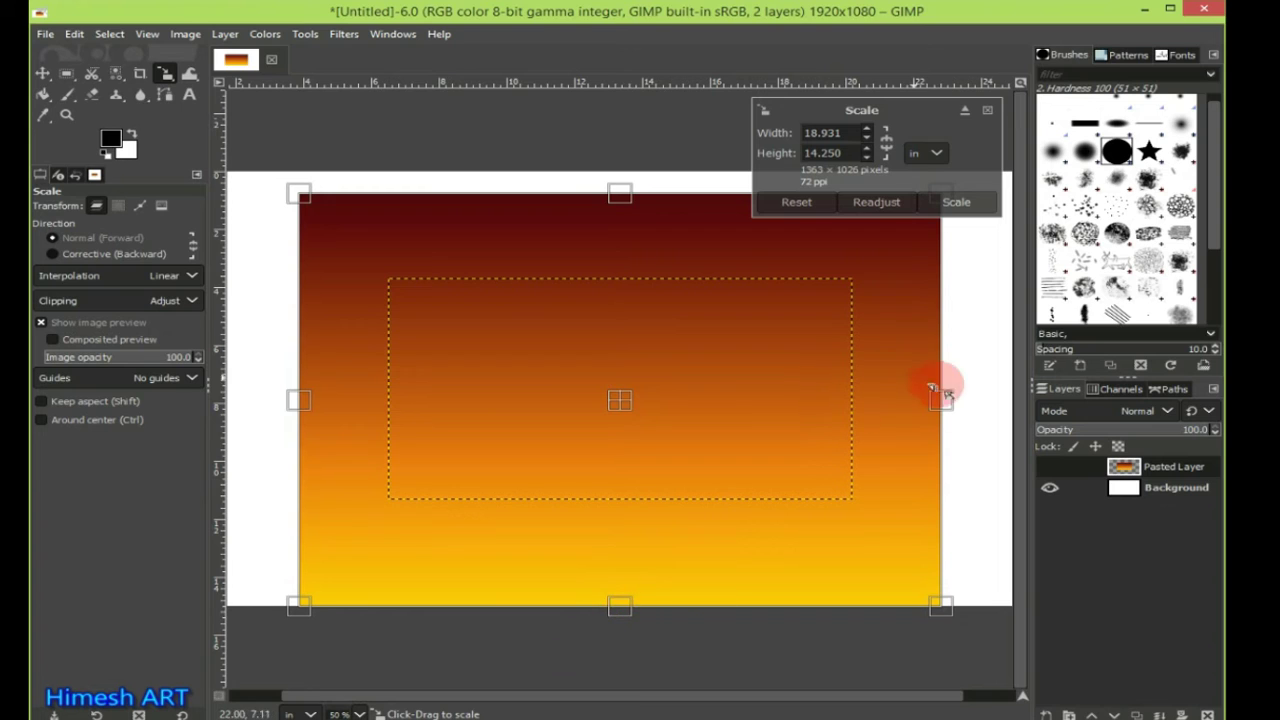
left_click_drag(945, 392, 1005, 395)
mouse_move(655, 192)
left_mouse_down()
mouse_move(670, 196)
mouse_move(652, 176)
left_mouse_up()
left_click_drag(290, 392, 225, 388)
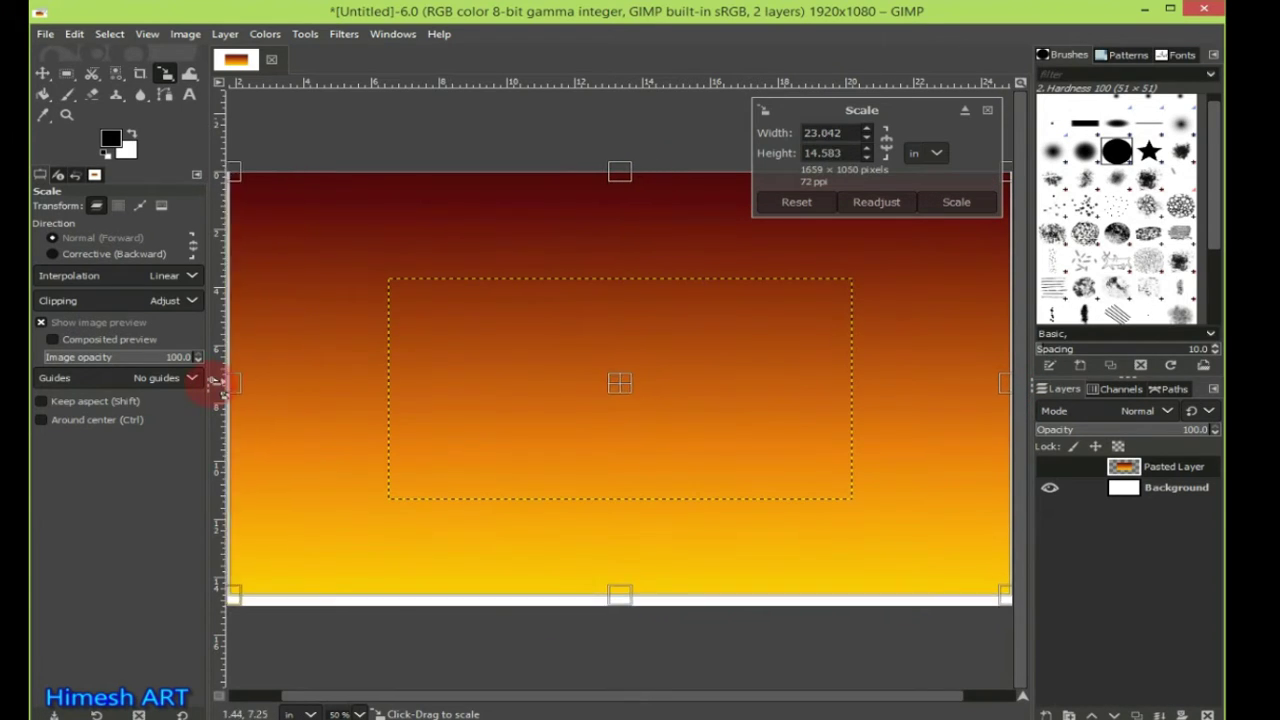
left_click_drag(610, 607, 615, 603)
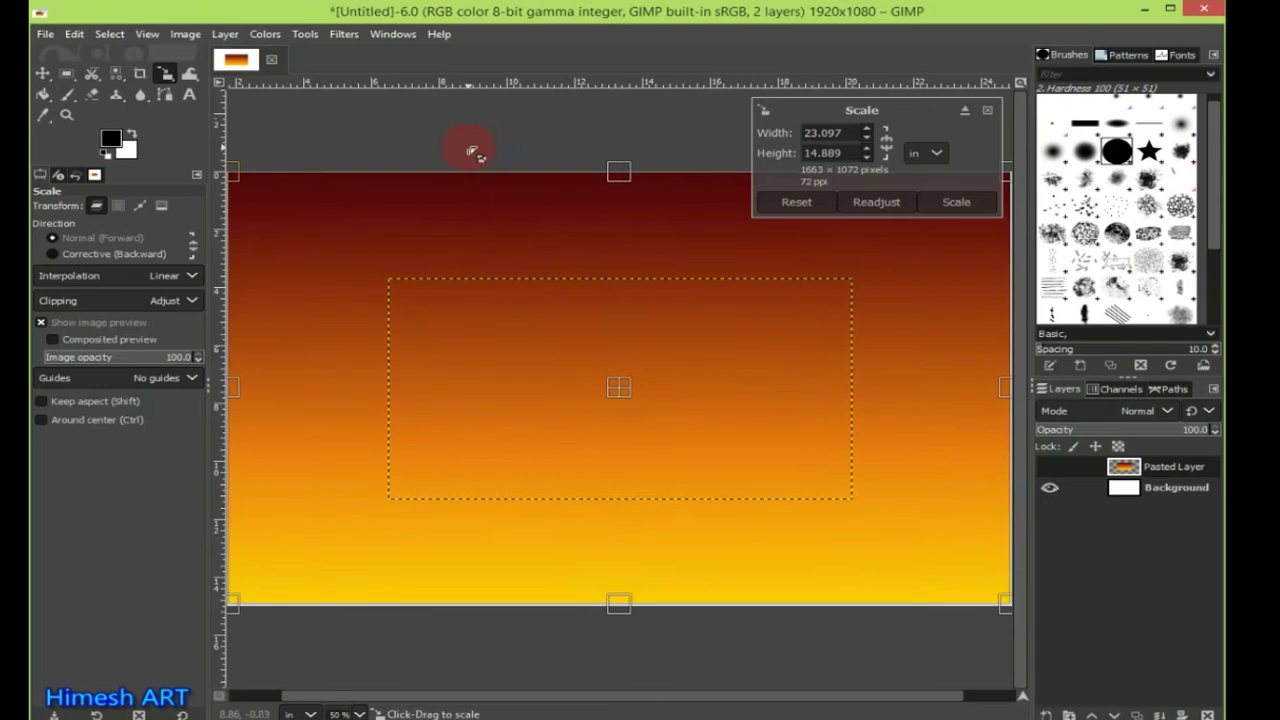
key("Return")
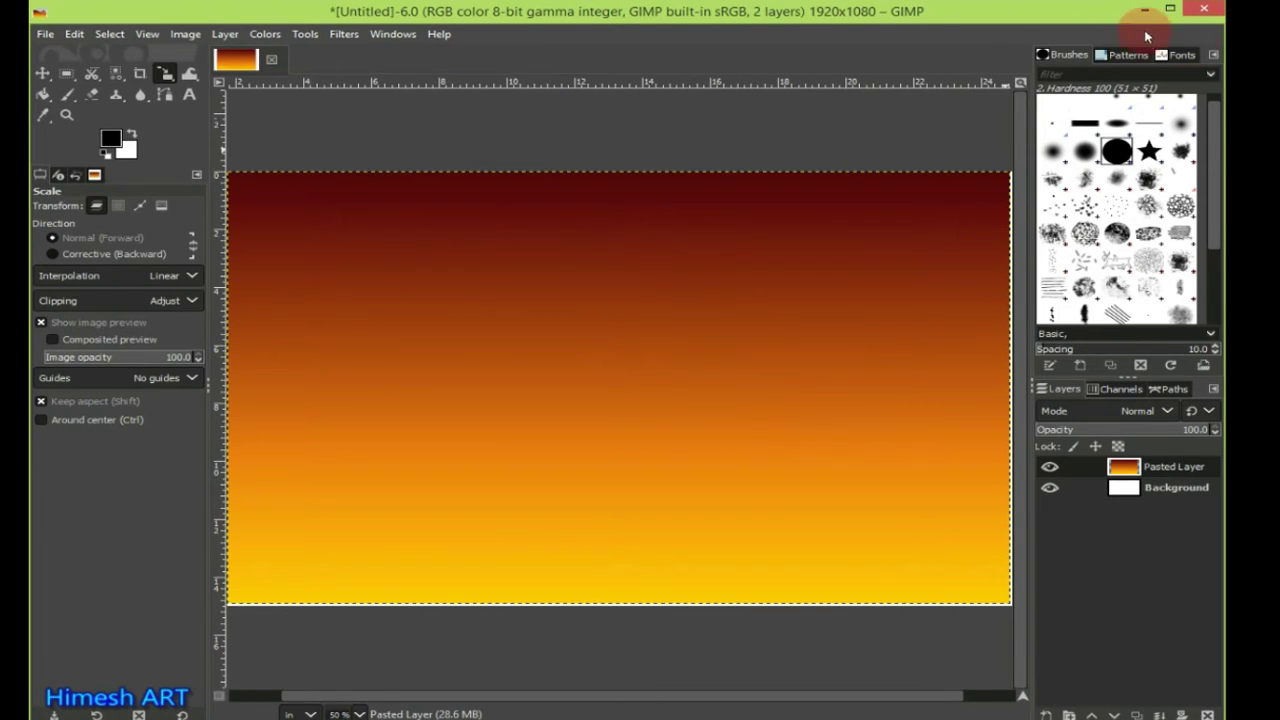
Add a transparent layer, fill the circular selection white as the sun, and deselect.
left_click(1047, 715)
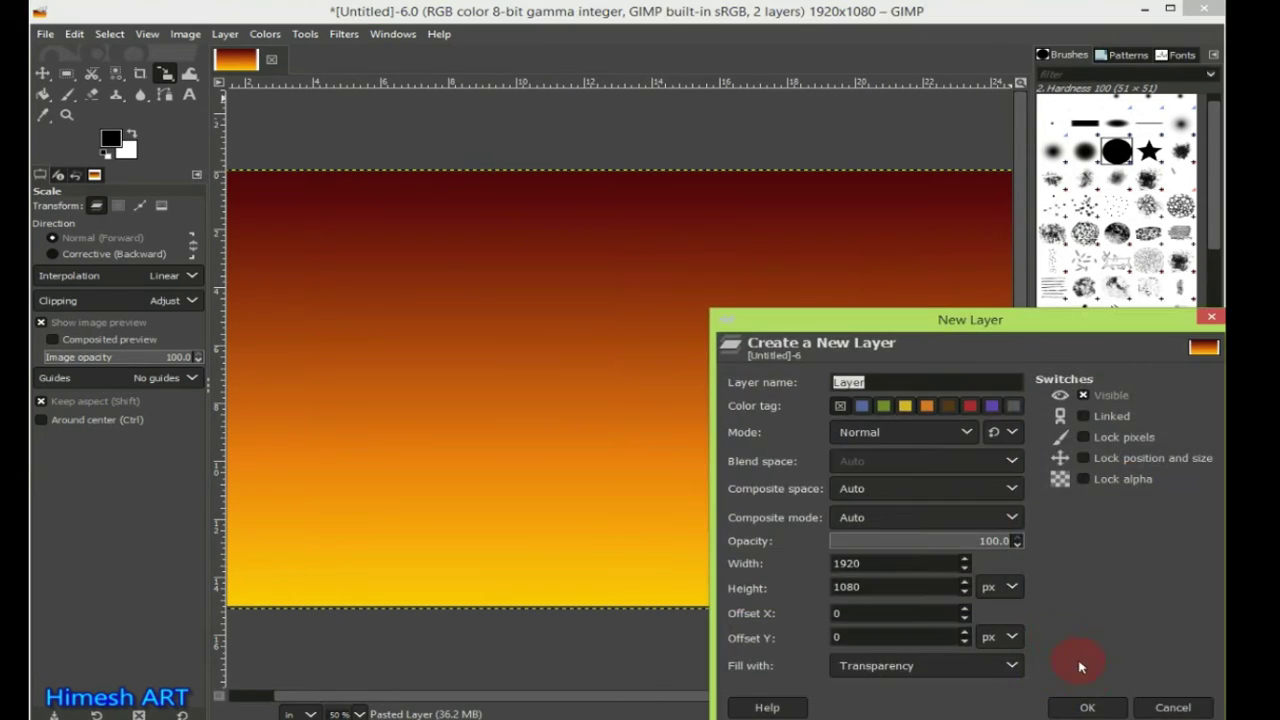
left_click(1088, 707)
left_click(68, 94)
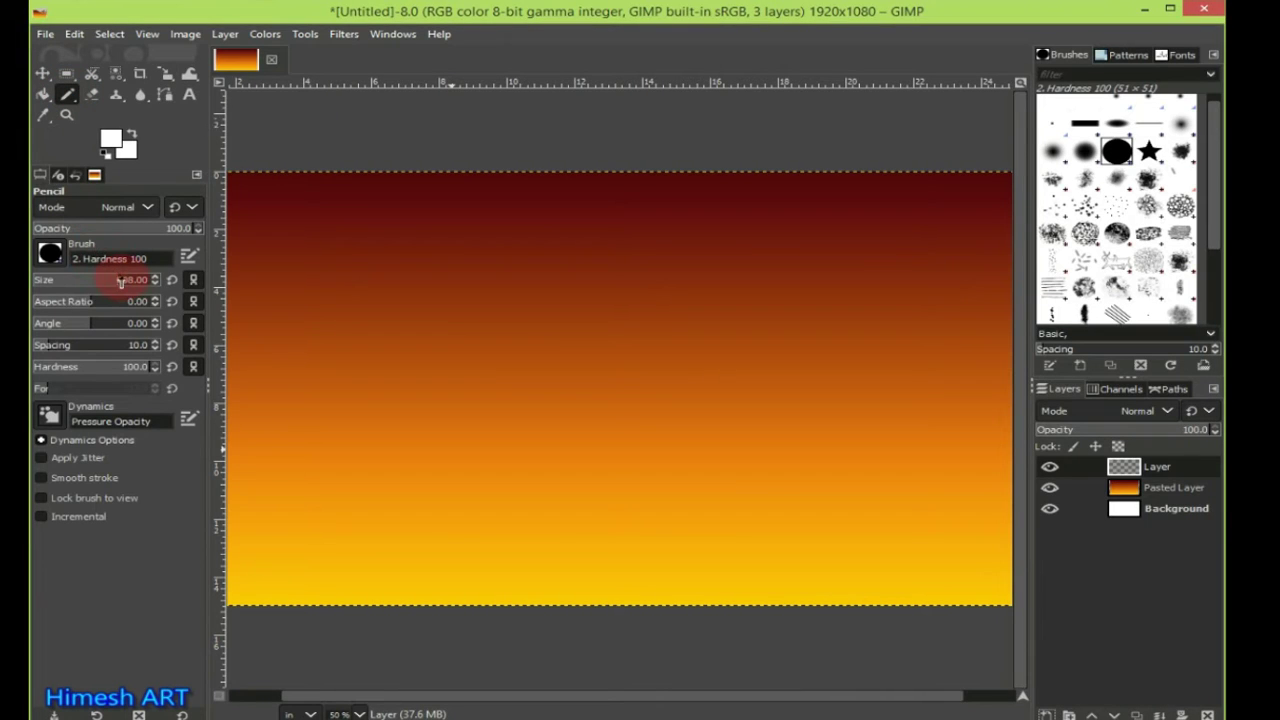
left_click(594, 437)
key("shift+ctrl+a")
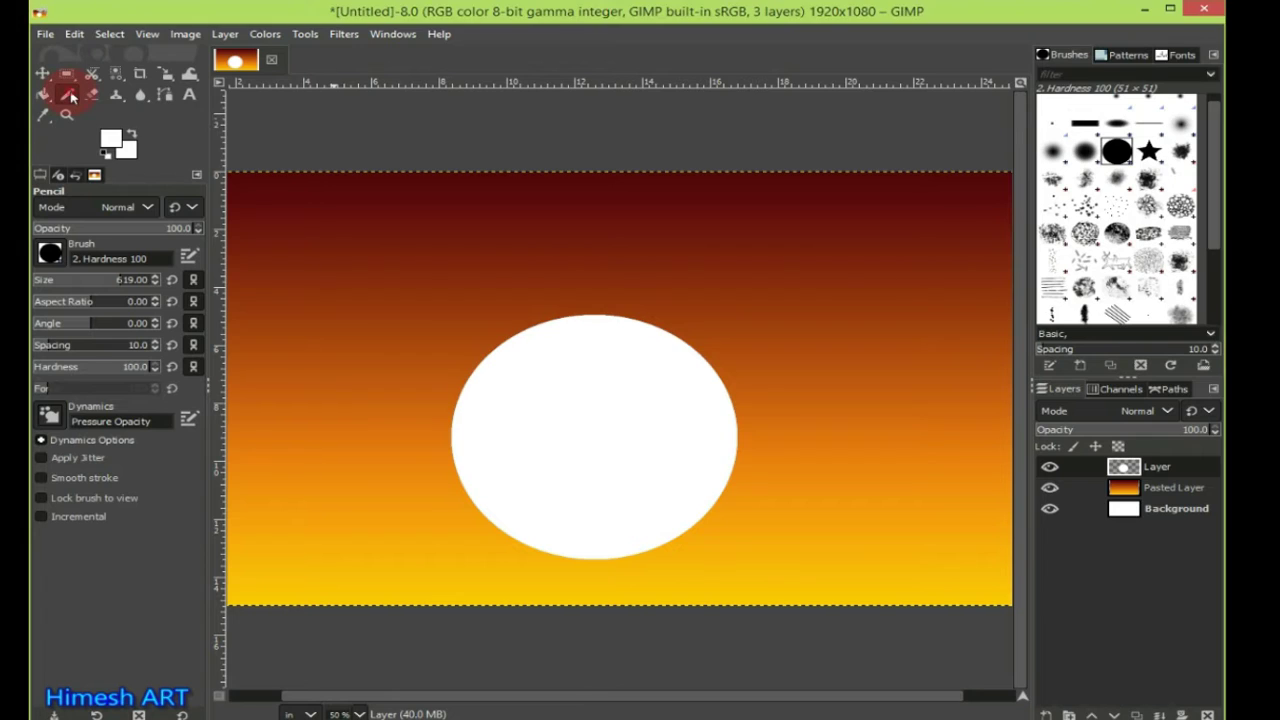
Select the Paintbrush and set its size to 16.
left_click(68, 94)
left_click(150, 95)
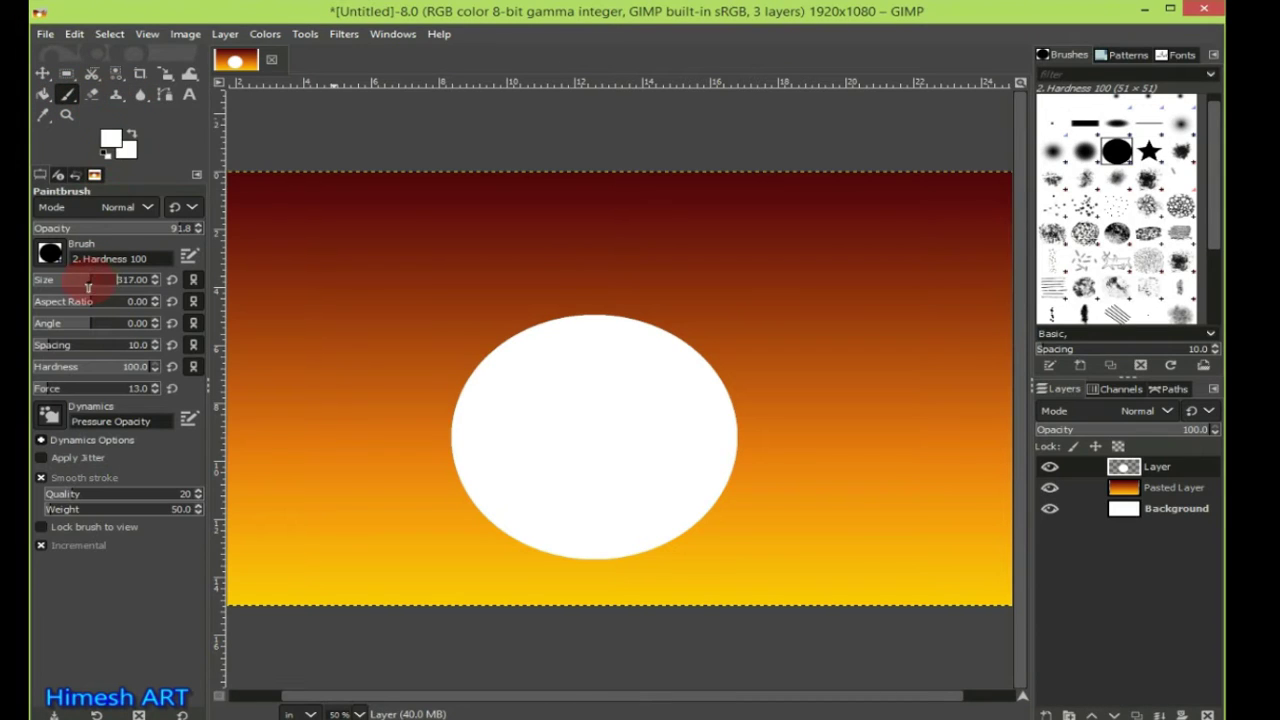
left_click(43, 279)
type("16")
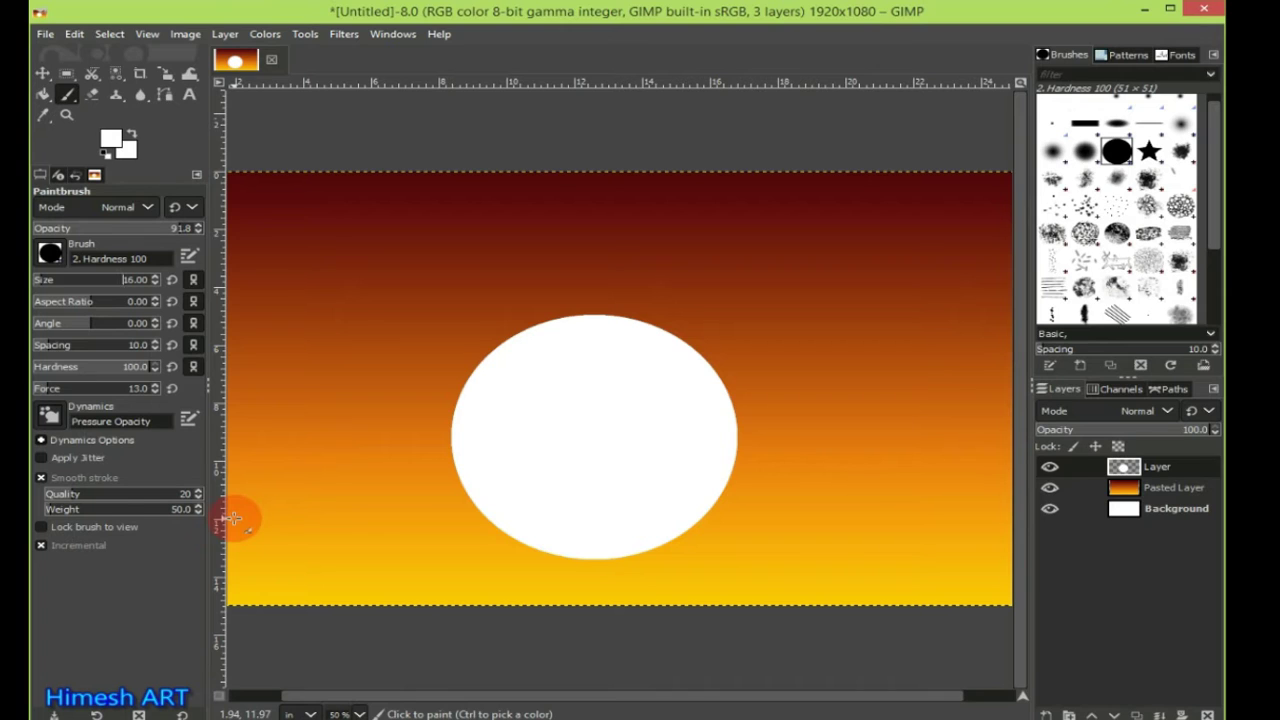
Add Layer #1 and set the foreground colour to very dark red 150202.
left_click(1045, 712)
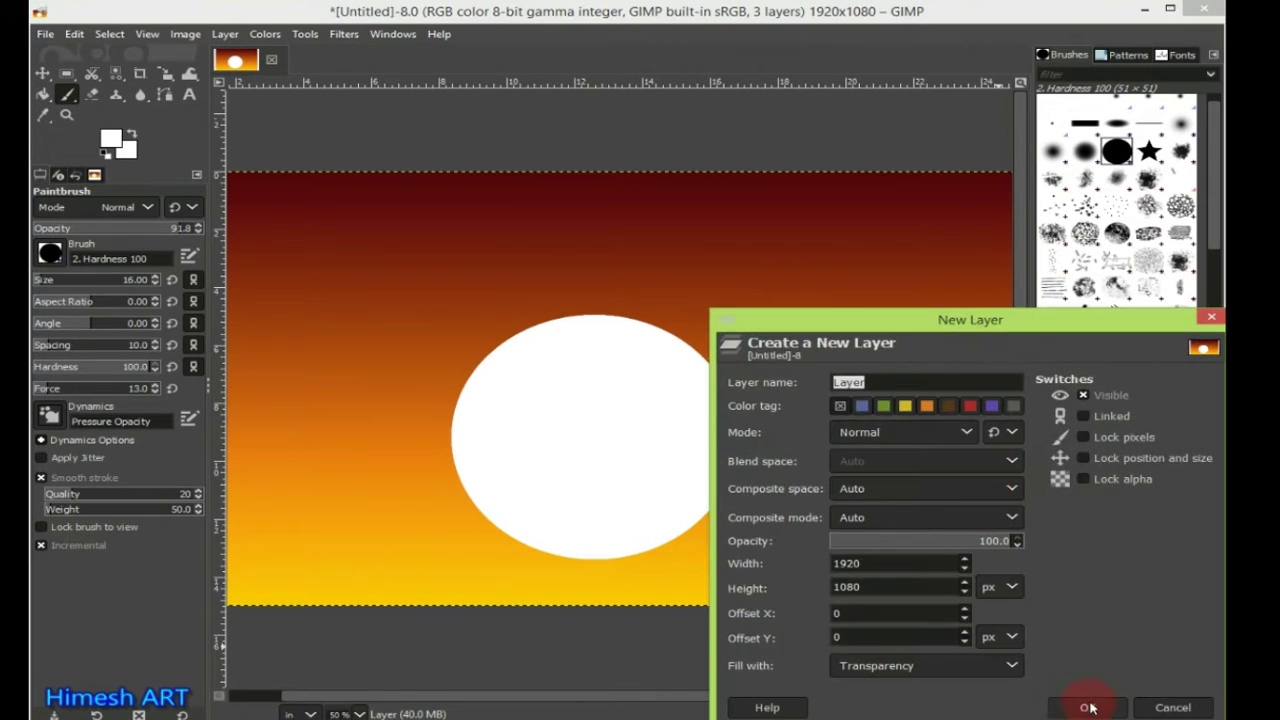
left_click(1088, 700)
key("shift+e")
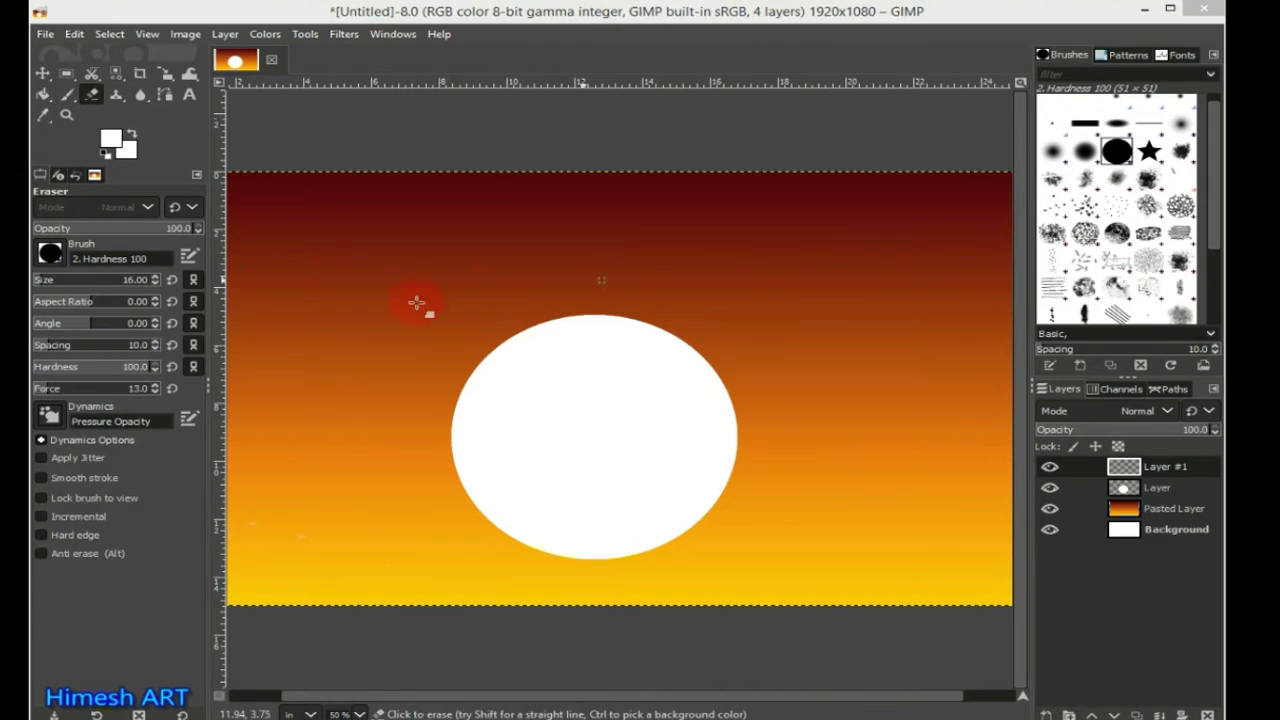
left_click(114, 140)
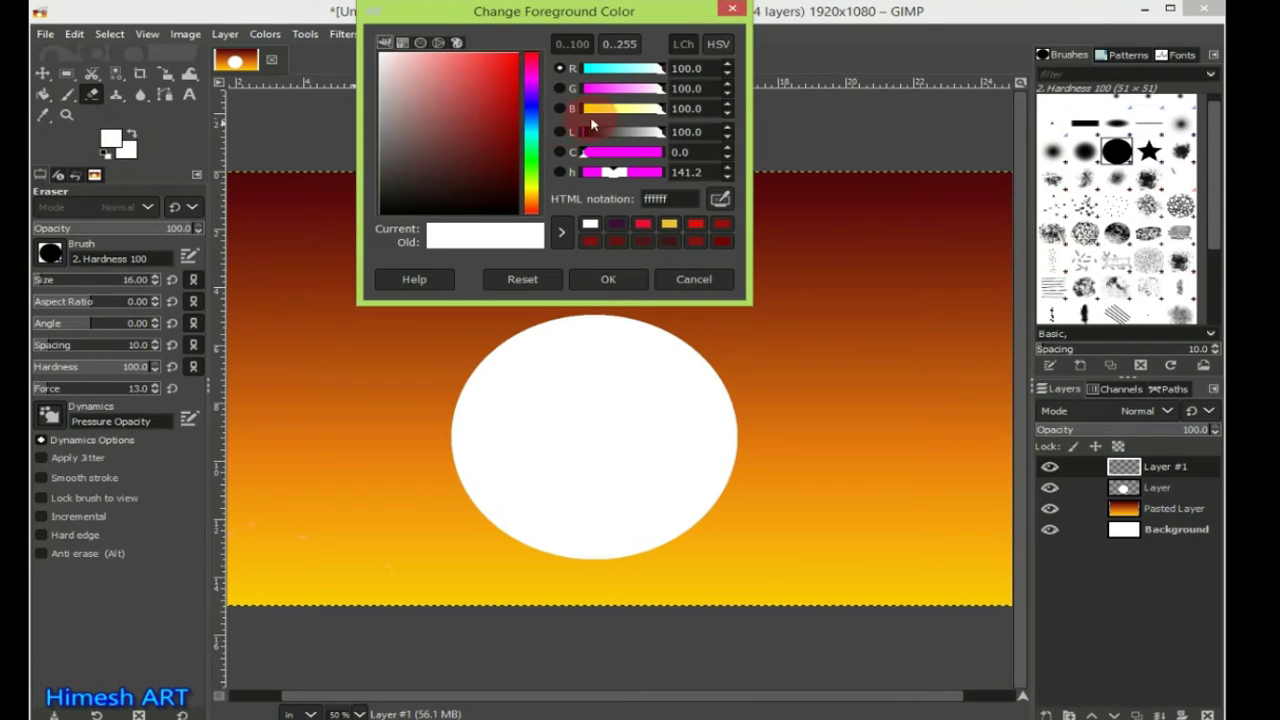
left_click(509, 214)
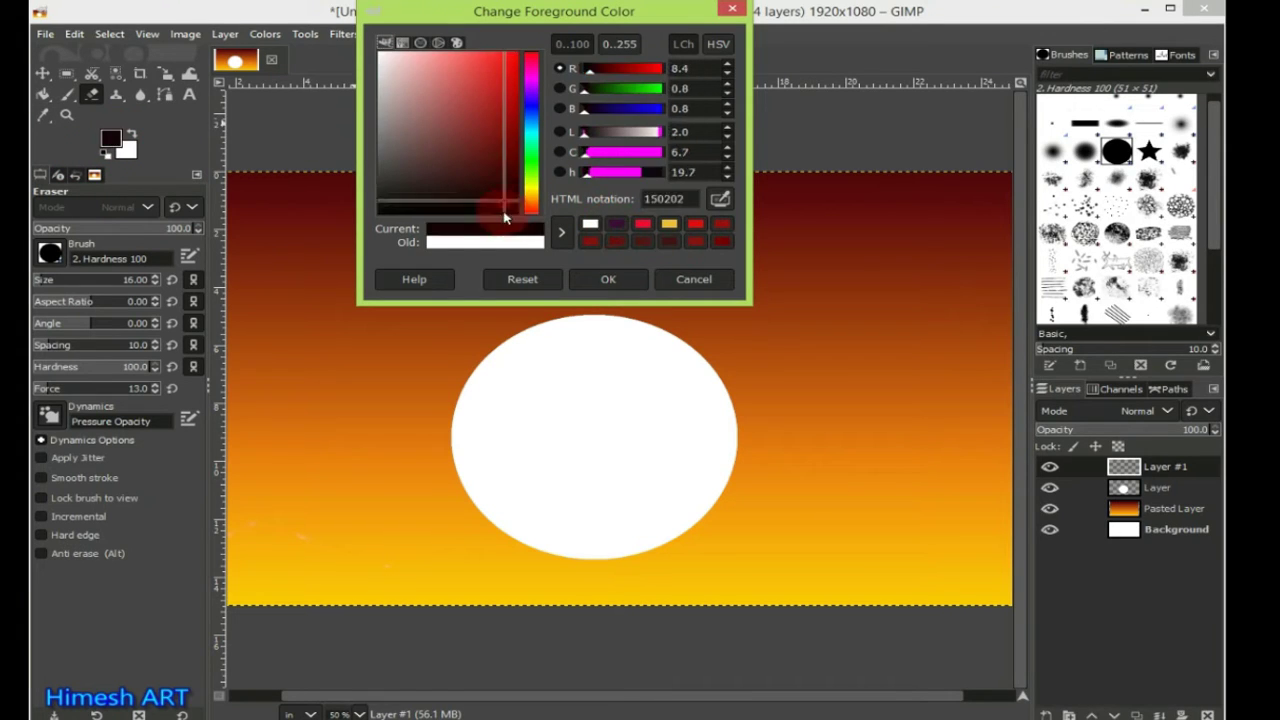
left_click(603, 279)
left_click(68, 95)
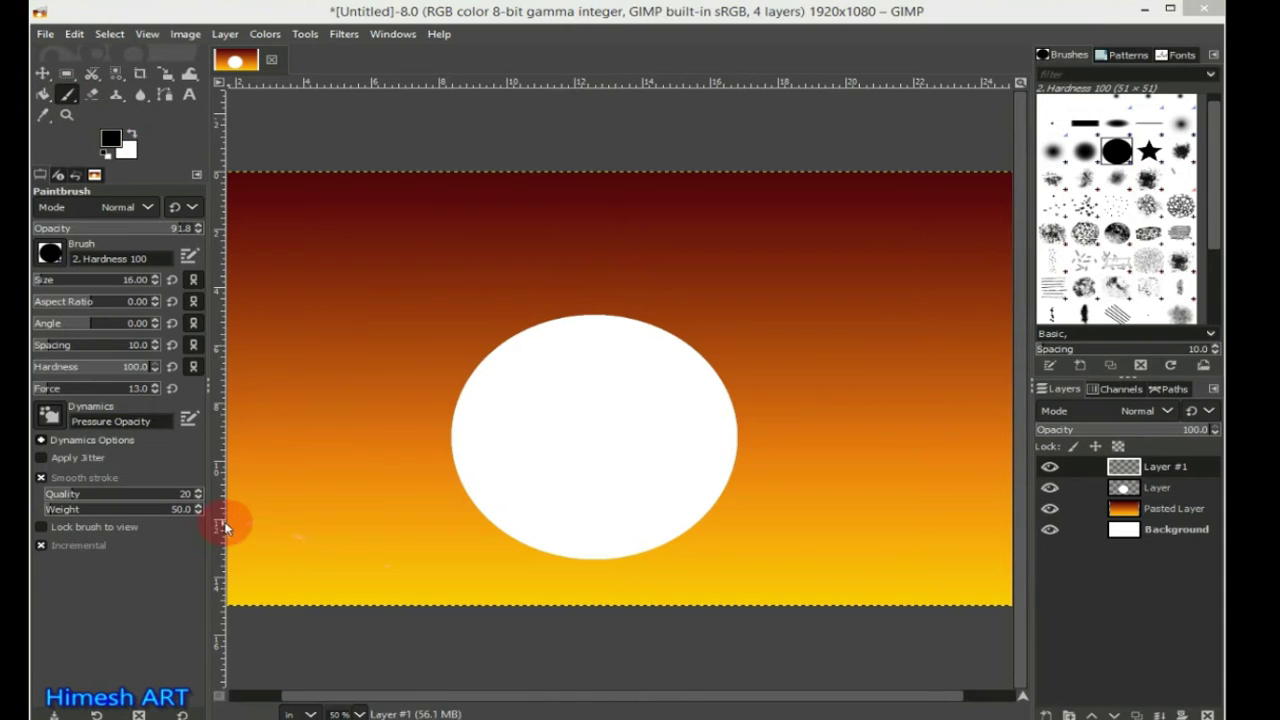
Sketch the rolling hill outline across the lower canvas with ridges under the sun and right.
mouse_move(226, 527)
left_mouse_down()
mouse_move(314, 551)
mouse_move(1012, 565)
left_mouse_up()
left_click_drag(354, 560, 513, 552)
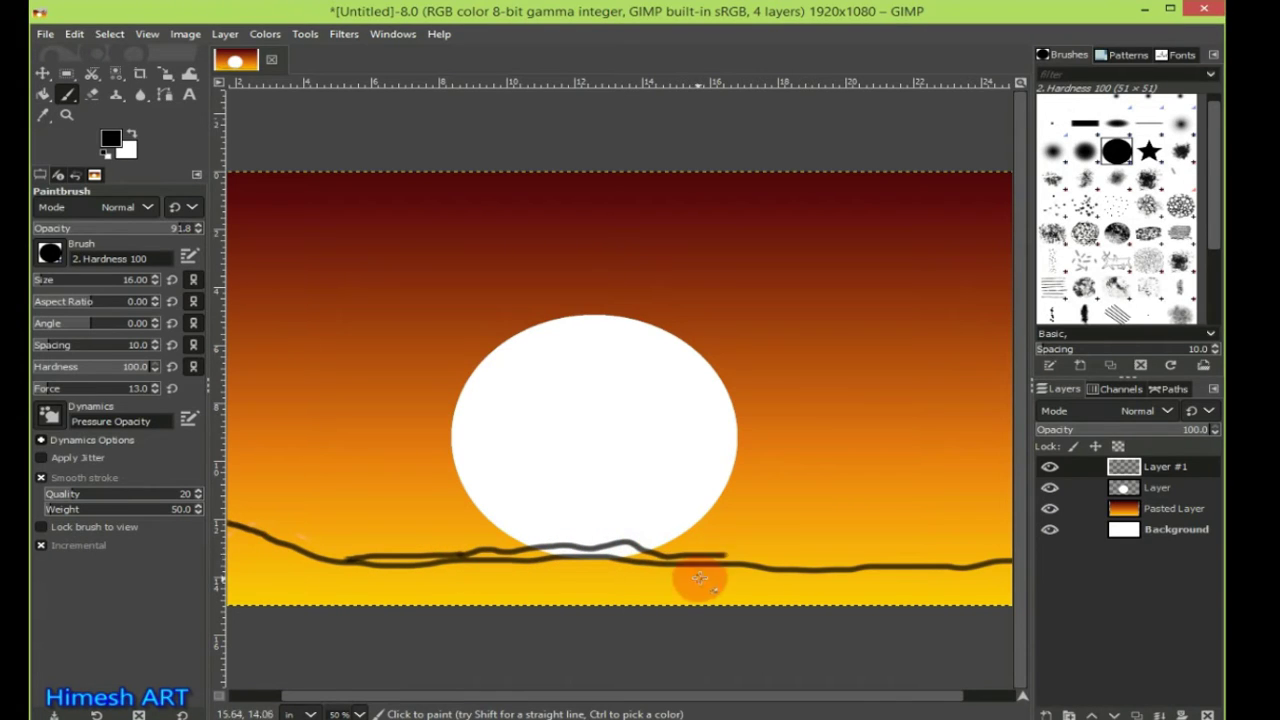
left_click_drag(759, 548, 1010, 545)
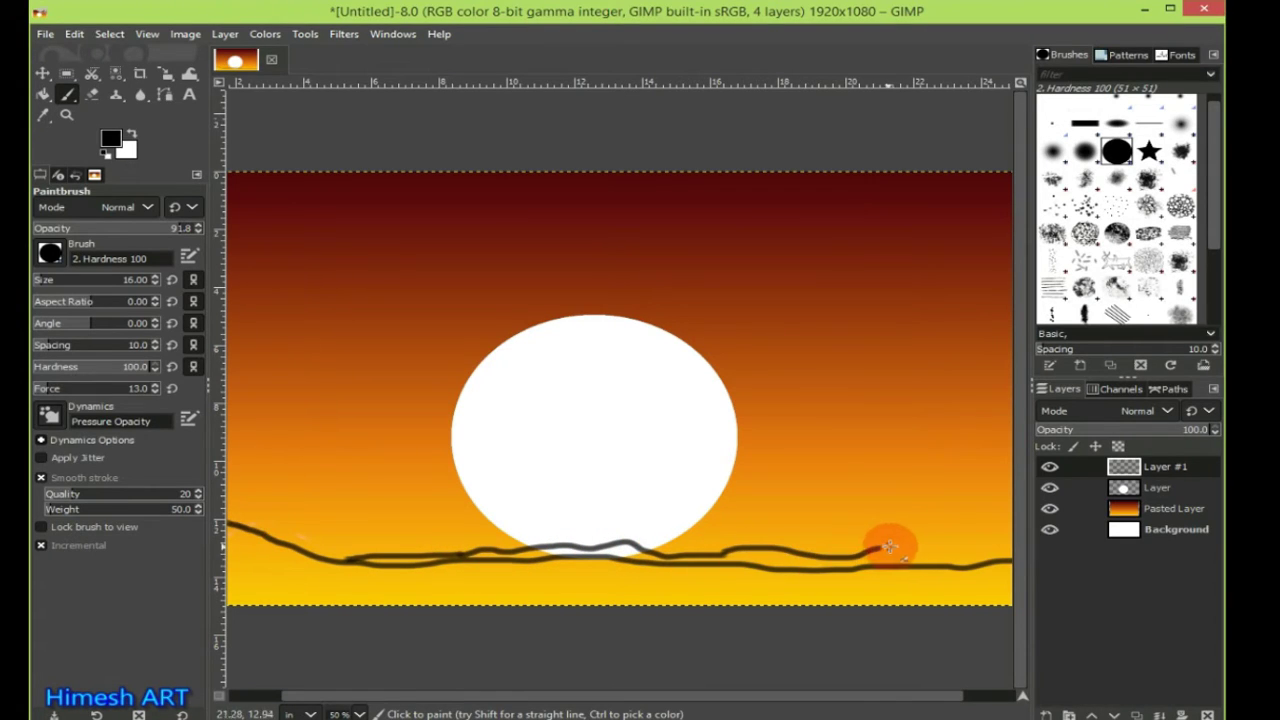
left_click(348, 558)
Fill the hills solid black with the Pencil at sizes 52 and 16.
left_click(50, 281)
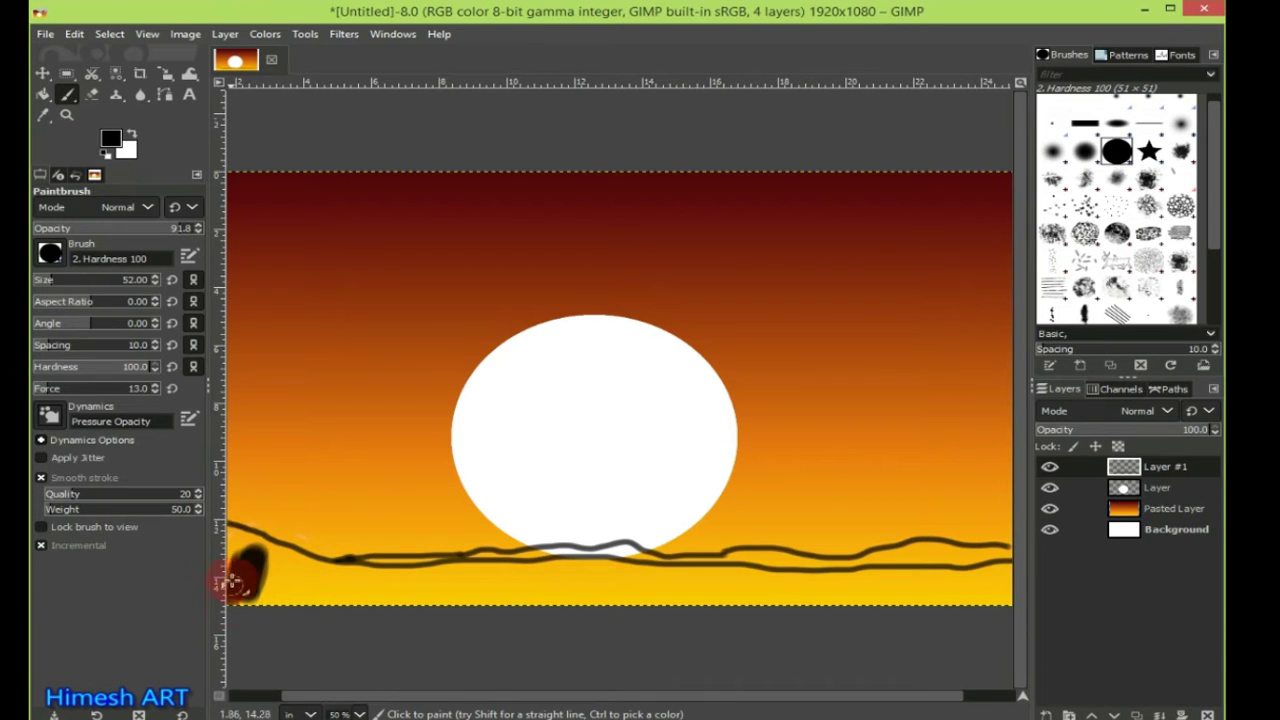
left_click(67, 95)
left_click_drag(270, 588, 1014, 603)
mouse_move(1005, 553)
left_mouse_down()
mouse_move(908, 557)
mouse_move(971, 563)
mouse_move(903, 586)
mouse_move(705, 590)
mouse_move(651, 586)
mouse_move(629, 563)
mouse_move(251, 566)
mouse_move(368, 596)
mouse_move(646, 569)
left_mouse_up()
left_click(45, 279)
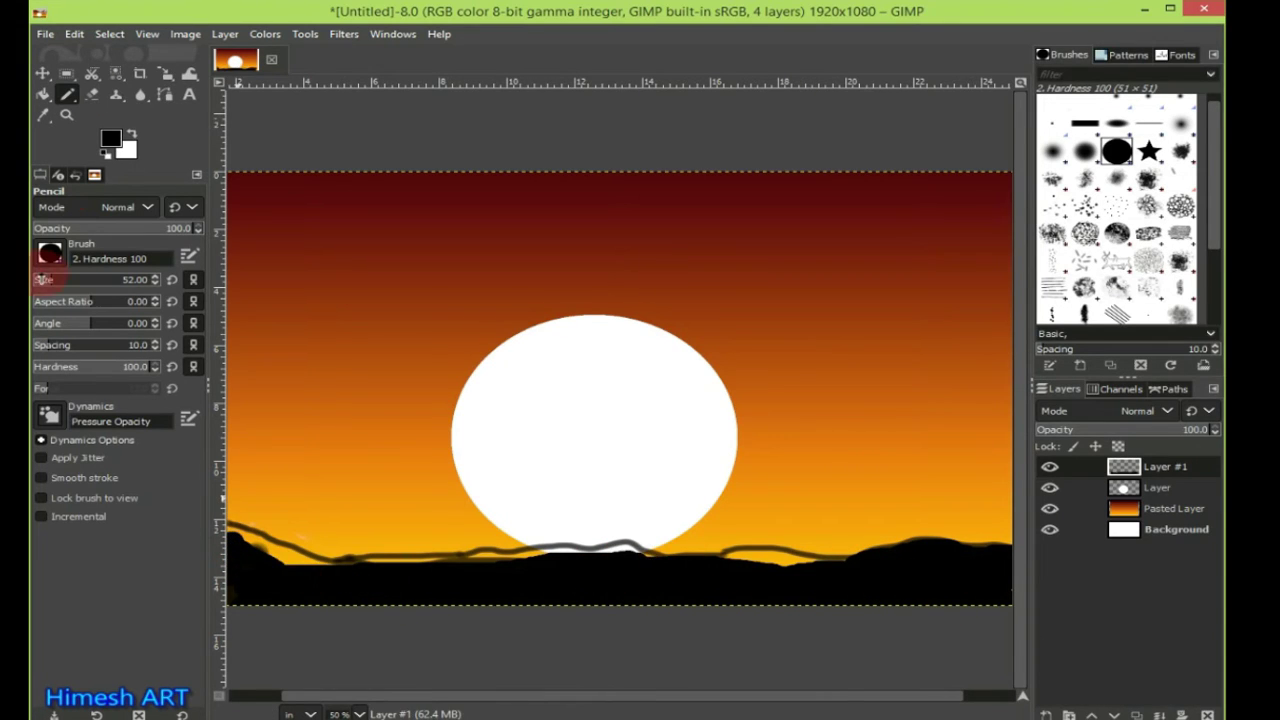
left_click_drag(300, 558, 265, 546)
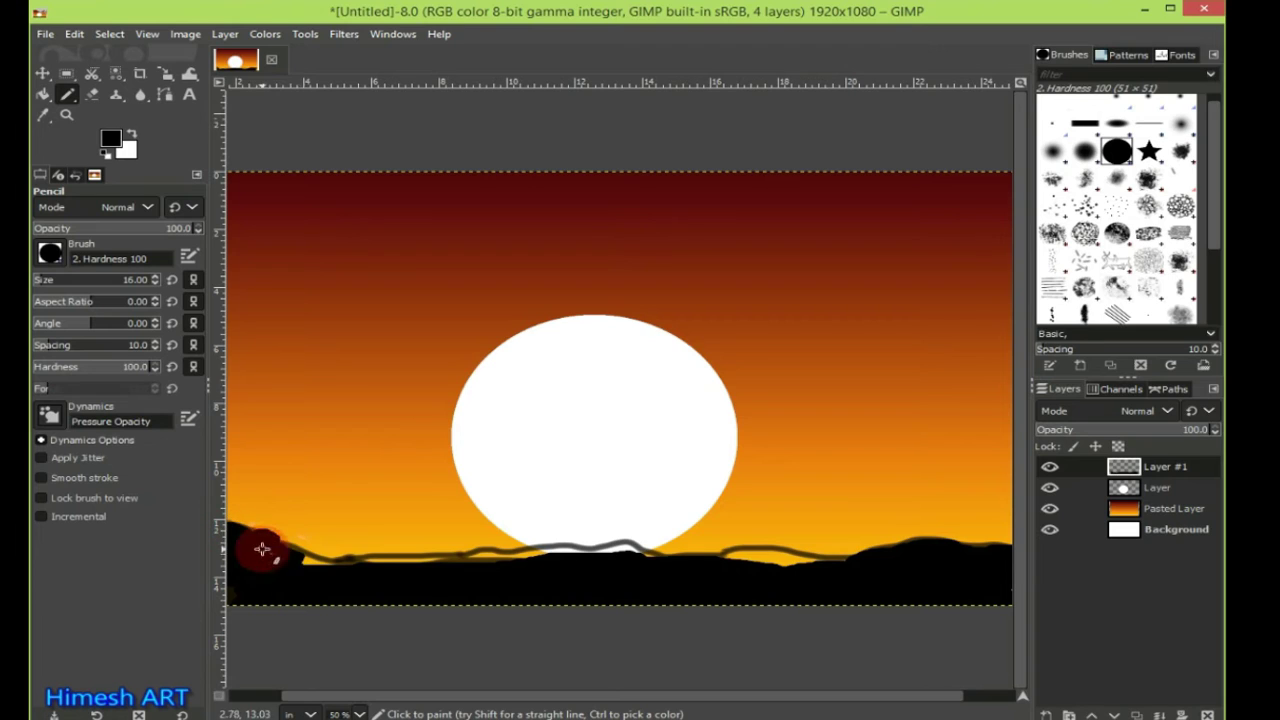
mouse_move(322, 560)
left_mouse_down()
mouse_move(537, 543)
mouse_move(779, 545)
mouse_move(828, 560)
mouse_move(486, 557)
mouse_move(531, 551)
mouse_move(495, 551)
left_mouse_up()
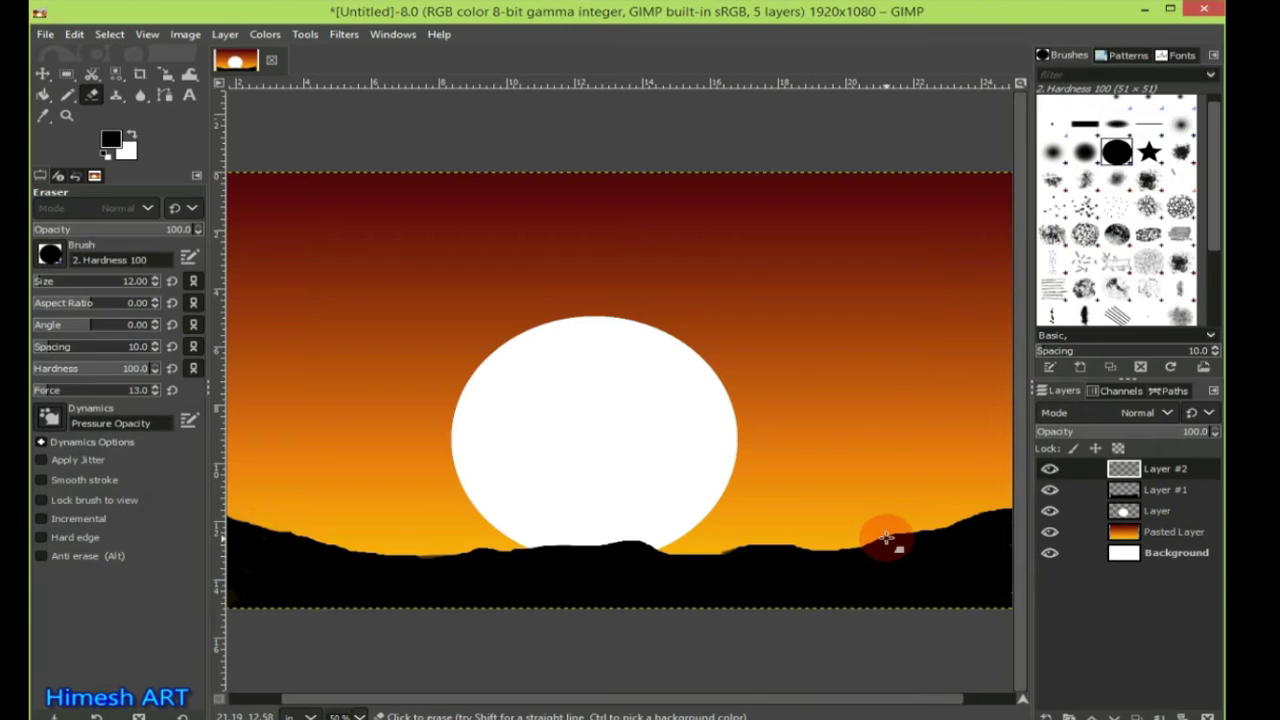
Outline a tall and a short rock on the right hills and fill the short one black at size 19.
key("bracketleft")
key("bracketleft")
mouse_move(893, 524)
left_mouse_down()
mouse_move(907, 432)
mouse_move(925, 476)
mouse_move(934, 430)
left_mouse_up()
left_click_drag(893, 538, 847, 470)
mouse_move(843, 545)
left_mouse_down()
mouse_move(824, 497)
mouse_move(846, 471)
left_mouse_up()
left_click_drag(36, 281, 43, 279)
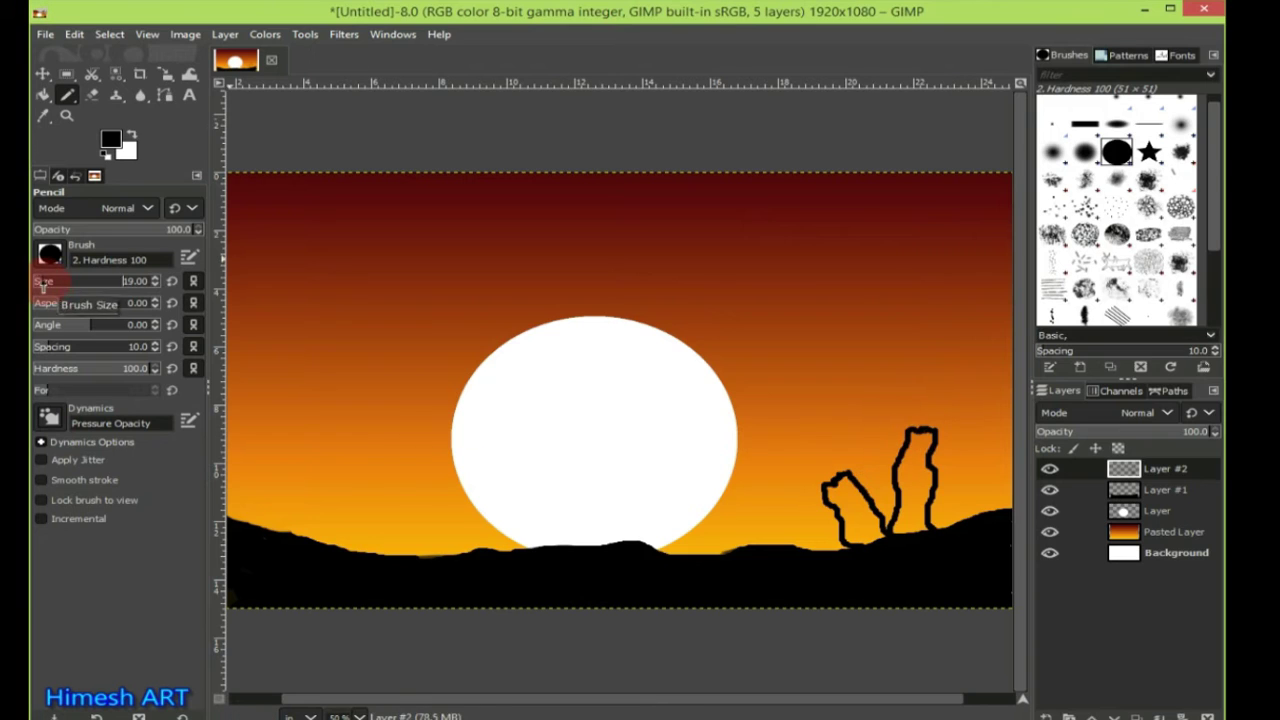
mouse_move(830, 505)
left_mouse_down()
mouse_move(848, 471)
mouse_move(850, 520)
mouse_move(858, 487)
mouse_move(883, 525)
mouse_move(910, 495)
mouse_move(918, 440)
mouse_move(929, 509)
mouse_move(914, 514)
left_mouse_up()
Fill the tall rock black and airbrush dark red 501414 texture on the rocks on a new layer.
left_click(1088, 182)
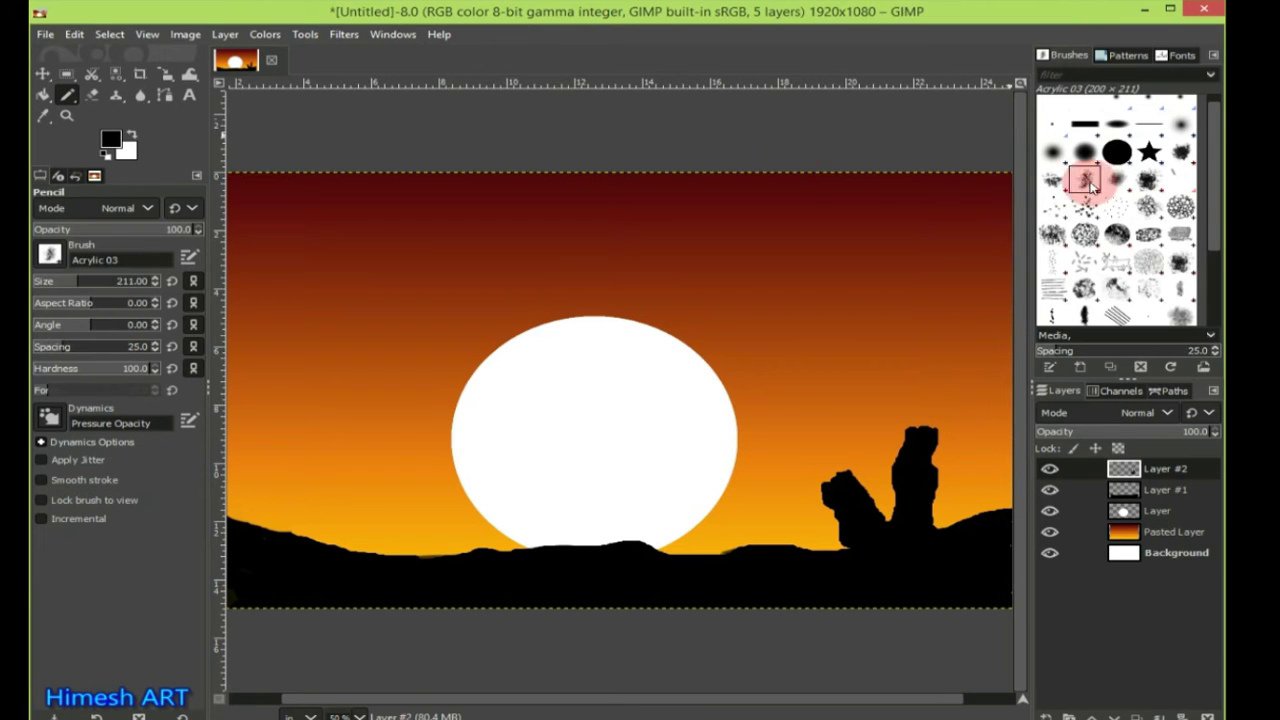
left_click(88, 94)
left_click(110, 139)
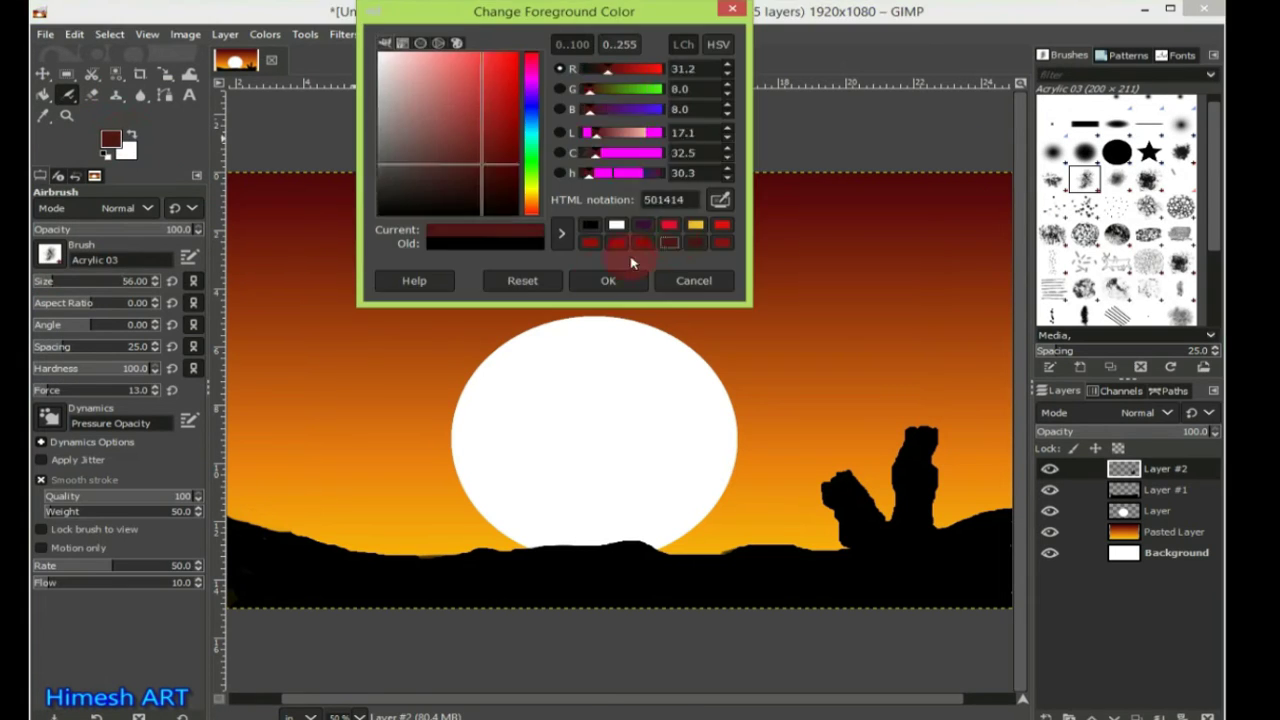
left_click(606, 277)
left_click(1047, 716)
left_click(1080, 702)
left_click(855, 527)
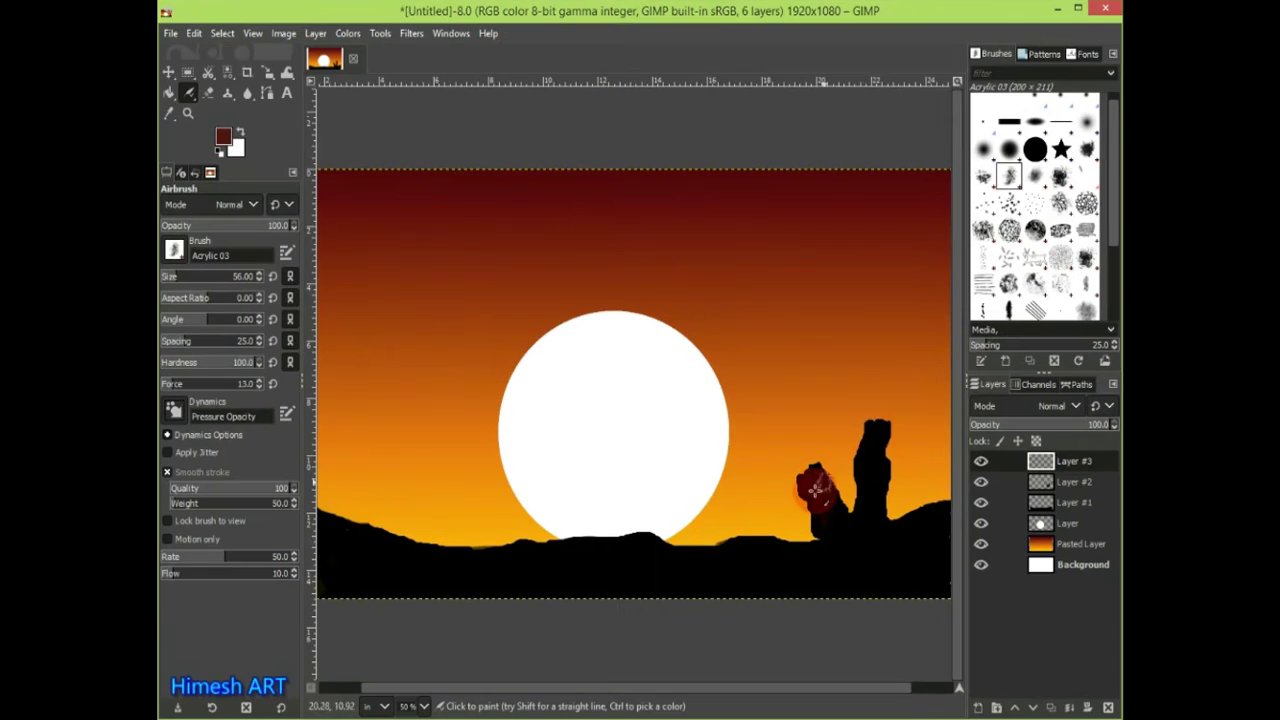
left_click_drag(835, 493, 820, 487)
Reset the colour to black, add Layer #4 for the branches, and choose the Pencil.
left_click(223, 137)
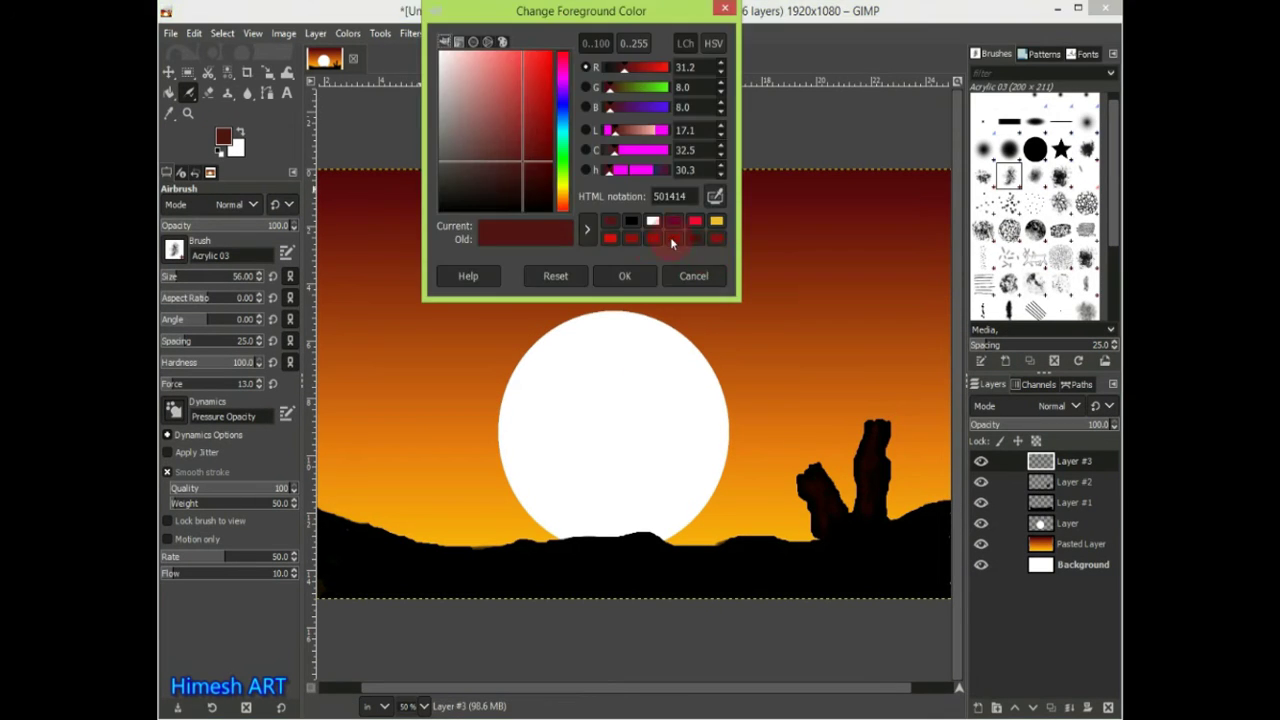
left_click(617, 274)
left_click(979, 707, "shift")
left_click_drag(188, 93, 222, 108)
left_click(224, 112)
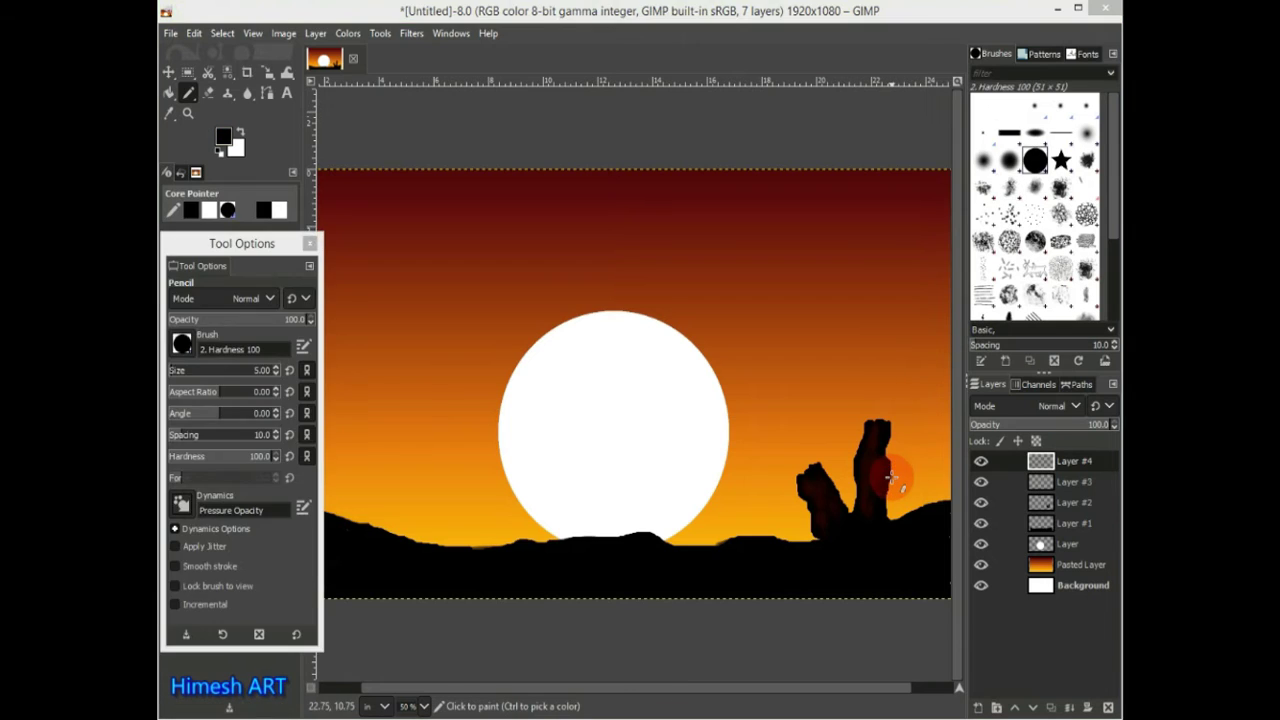
Bring the GIMP window forward at the tall rock to begin drawing the bare branches.
left_click(893, 480)
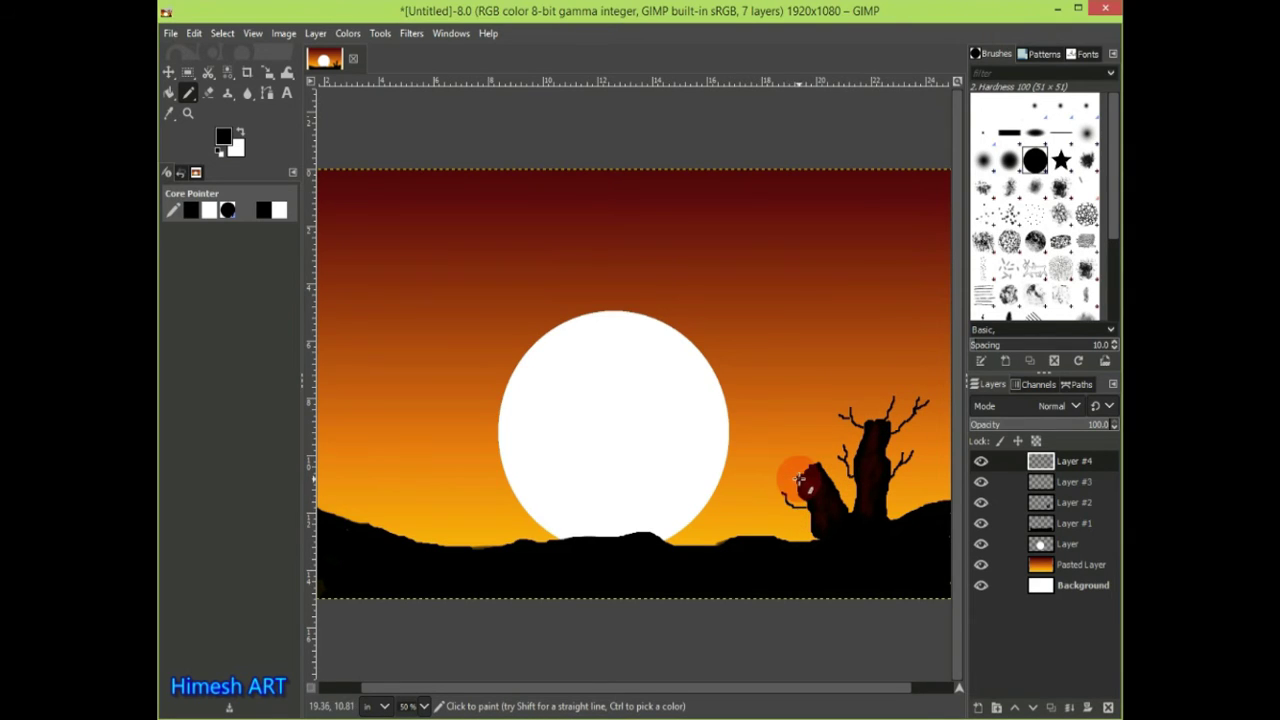
Add Layer #5 and draw black grass blades on the left hill.
left_click(978, 707)
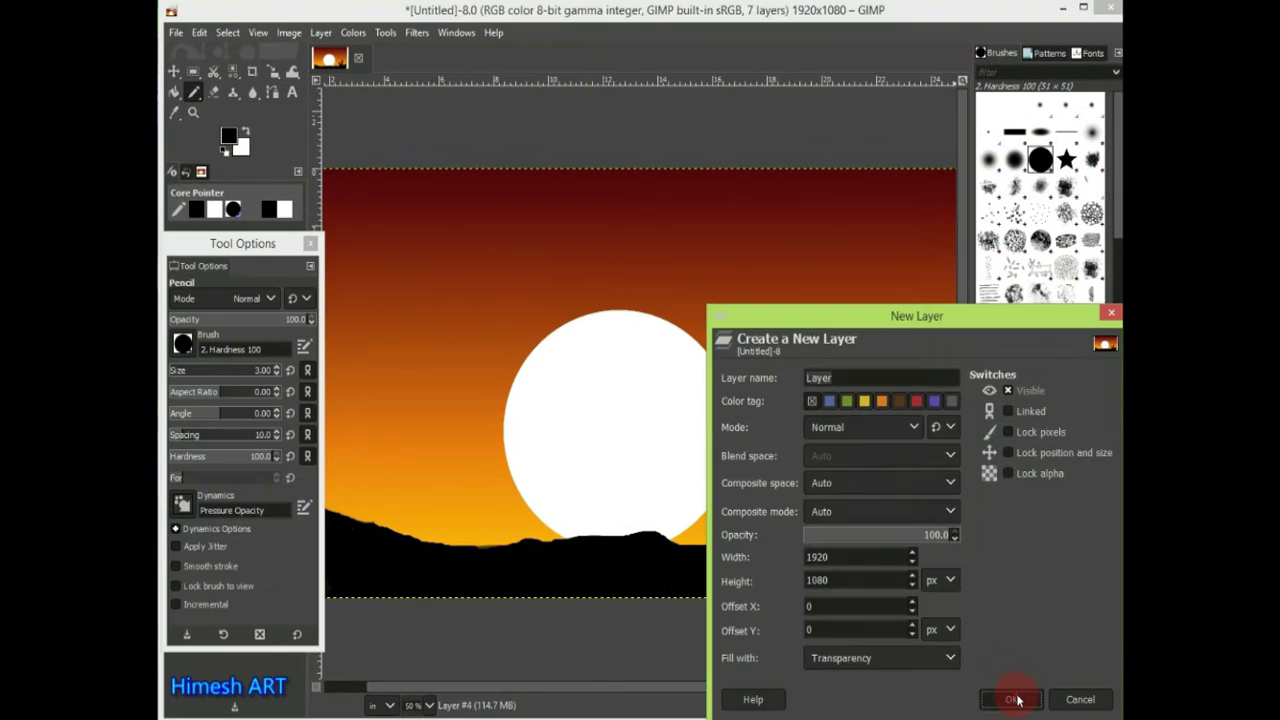
left_click(1003, 697)
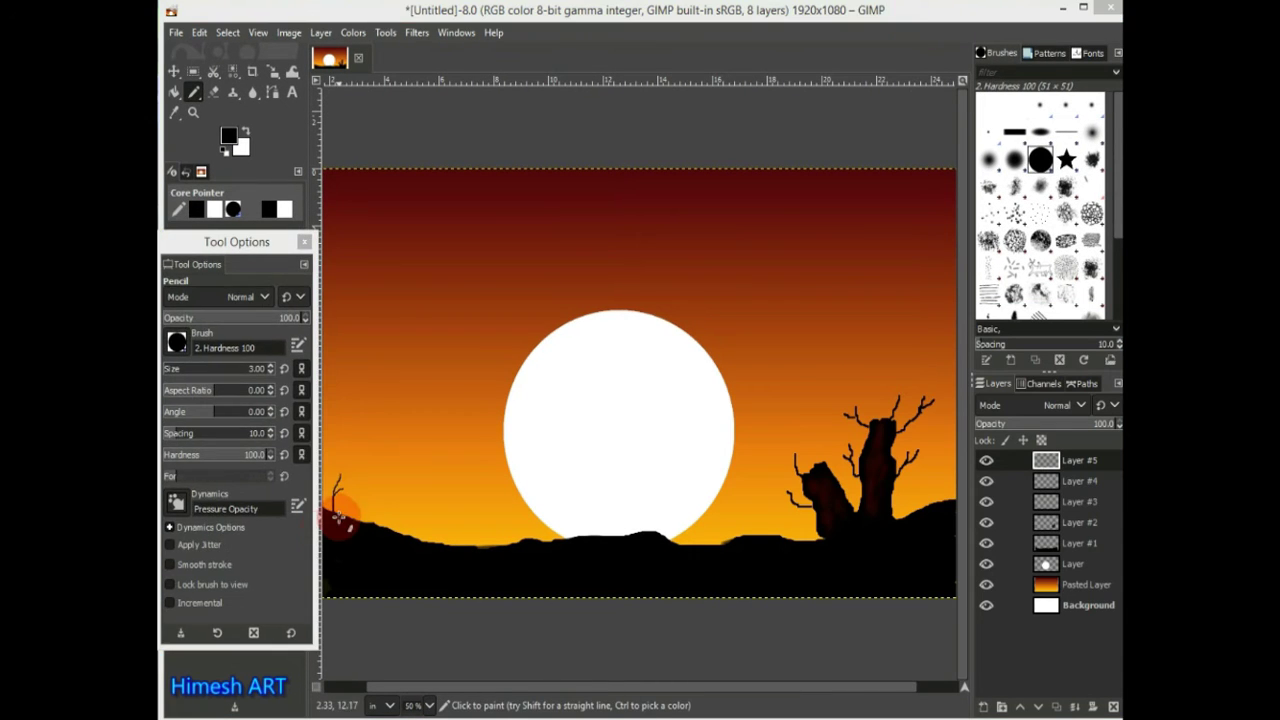
left_click_drag(340, 530, 352, 478)
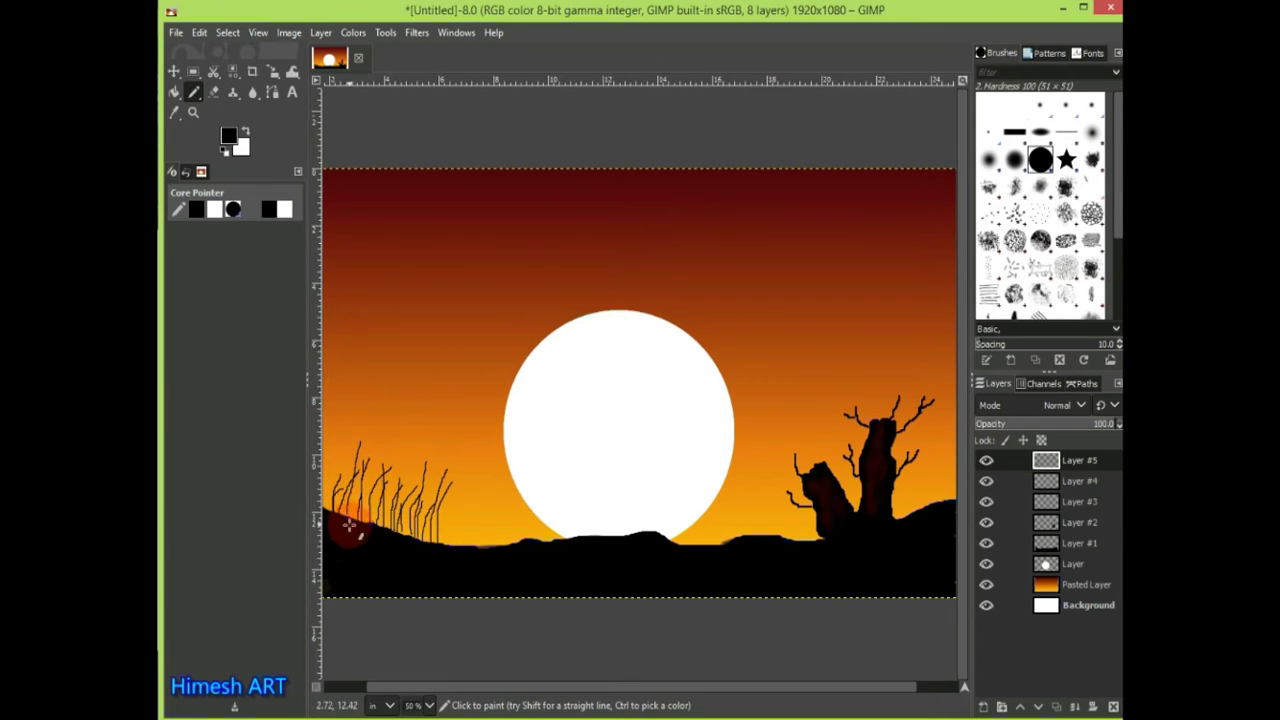
mouse_move(448, 542)
left_mouse_down()
mouse_move(471, 457)
mouse_move(491, 509)
left_mouse_up()
Draw more black grass blades along the right horizon and around the tree base.
left_click(241, 181)
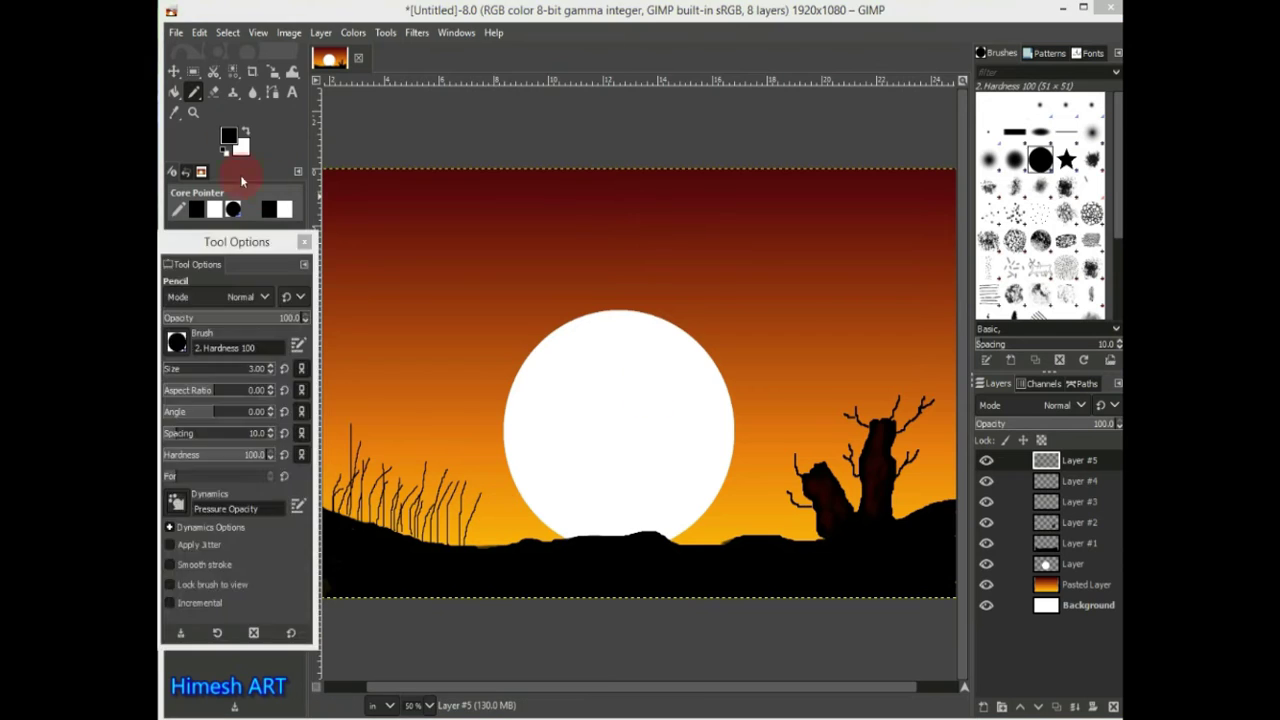
left_click(670, 222)
left_click(623, 274)
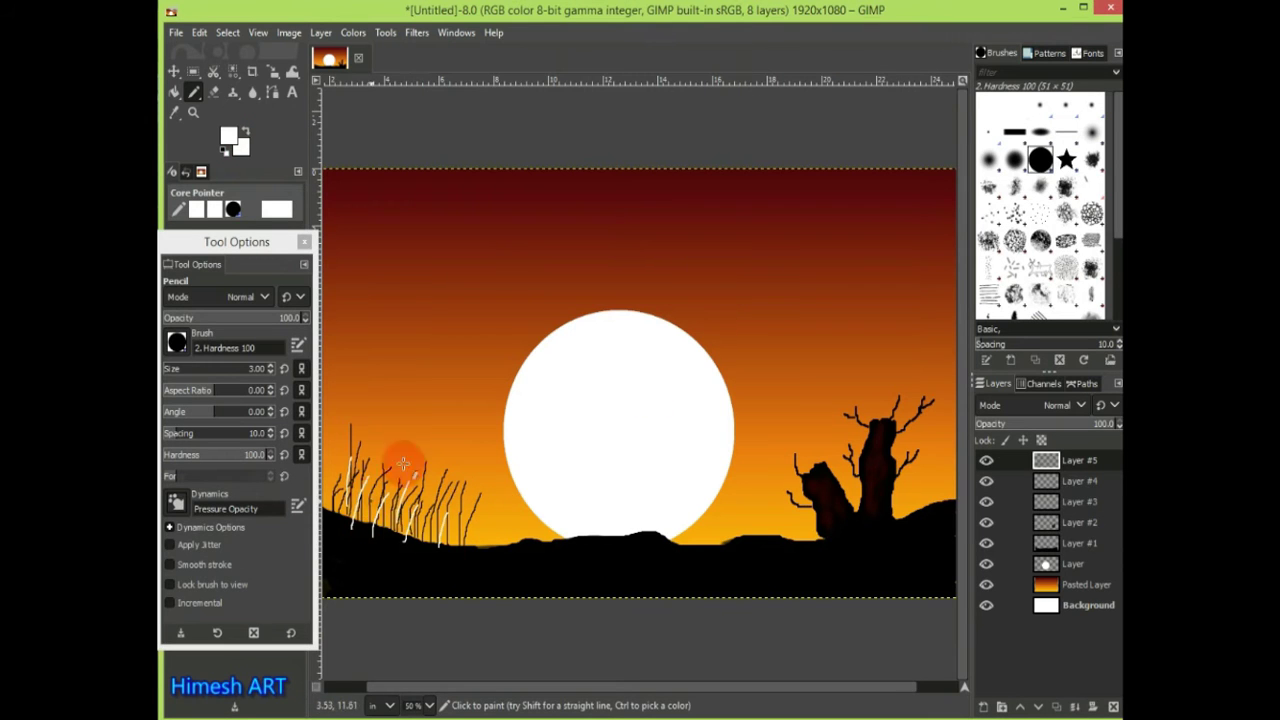
left_click(229, 136)
left_click(629, 232)
left_click(629, 274)
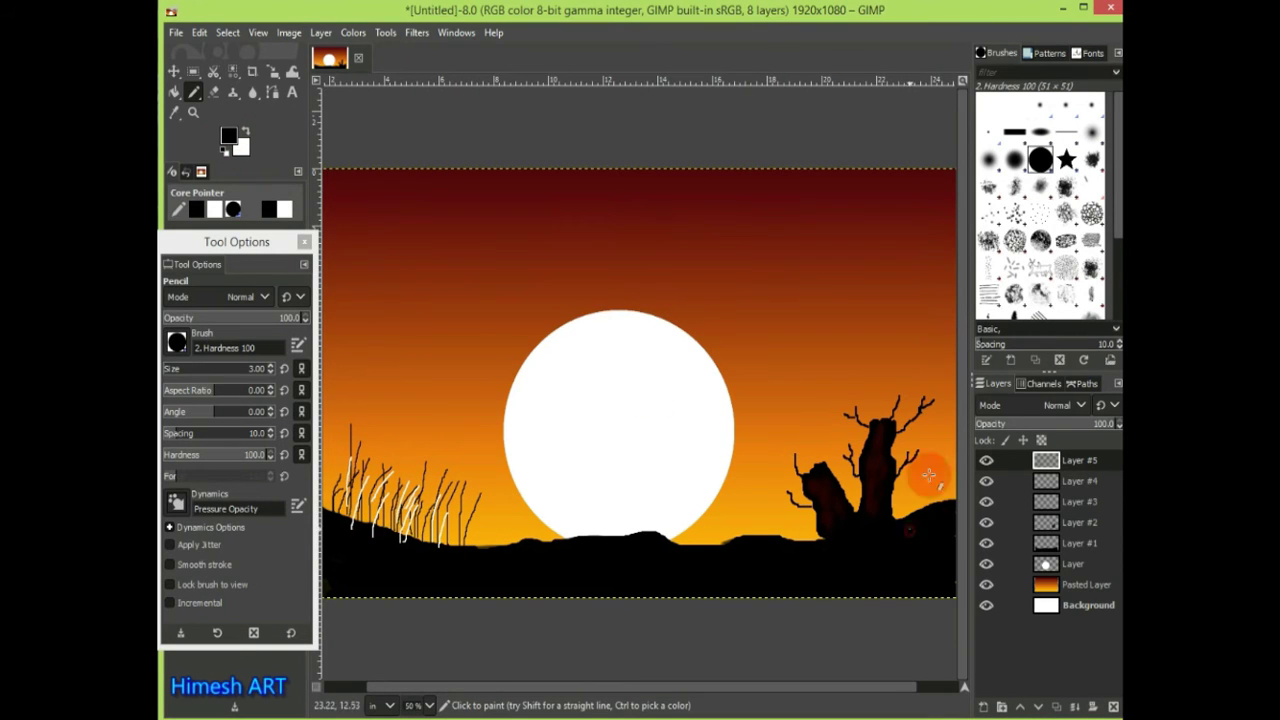
left_click_drag(754, 535, 760, 495)
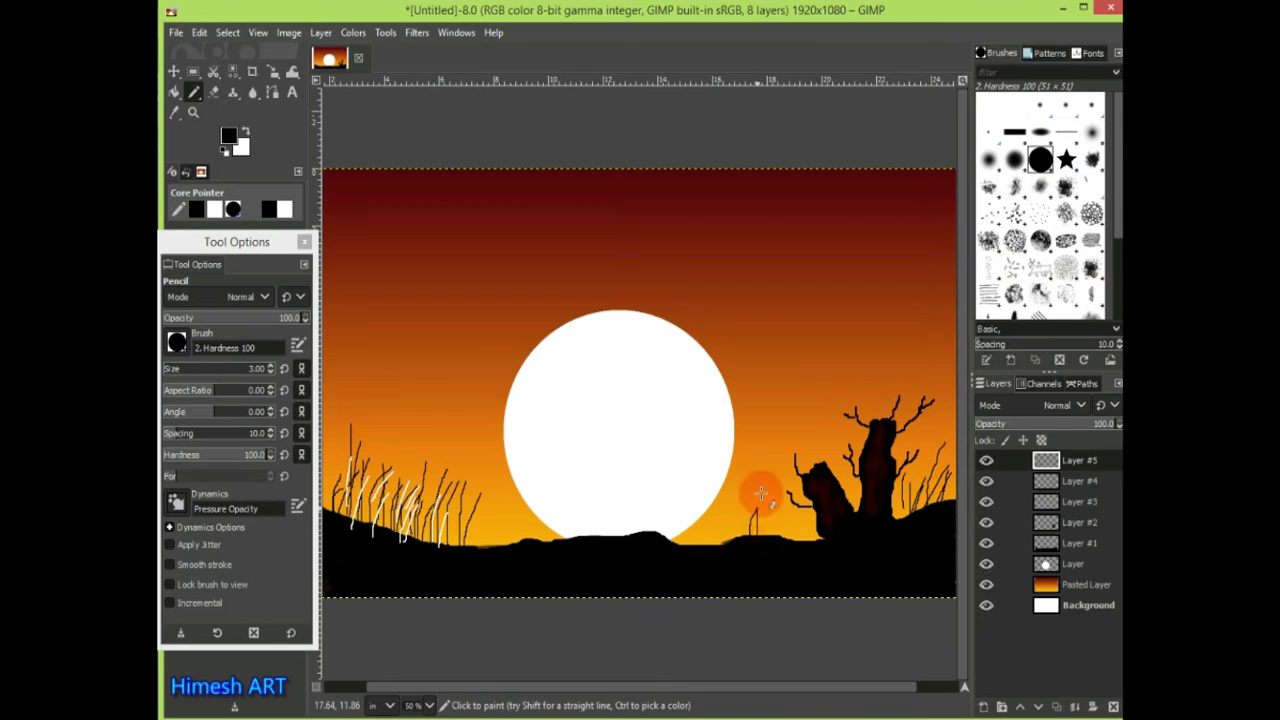
left_click_drag(789, 537, 770, 533)
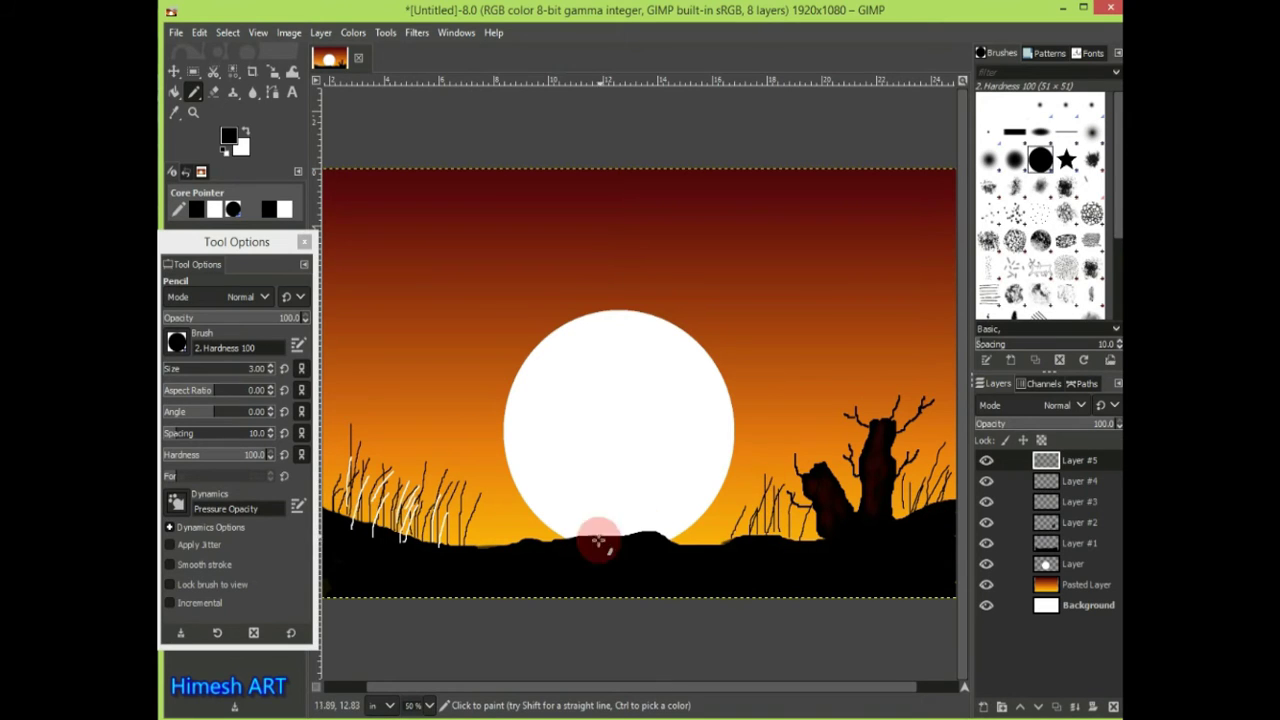
mouse_move(671, 545)
left_mouse_down()
mouse_move(700, 471)
mouse_move(760, 540)
mouse_move(752, 488)
left_mouse_up()
Set the foreground colour to white and choose the Pencil 02 brush.
left_click(228, 135)
left_click(629, 274)
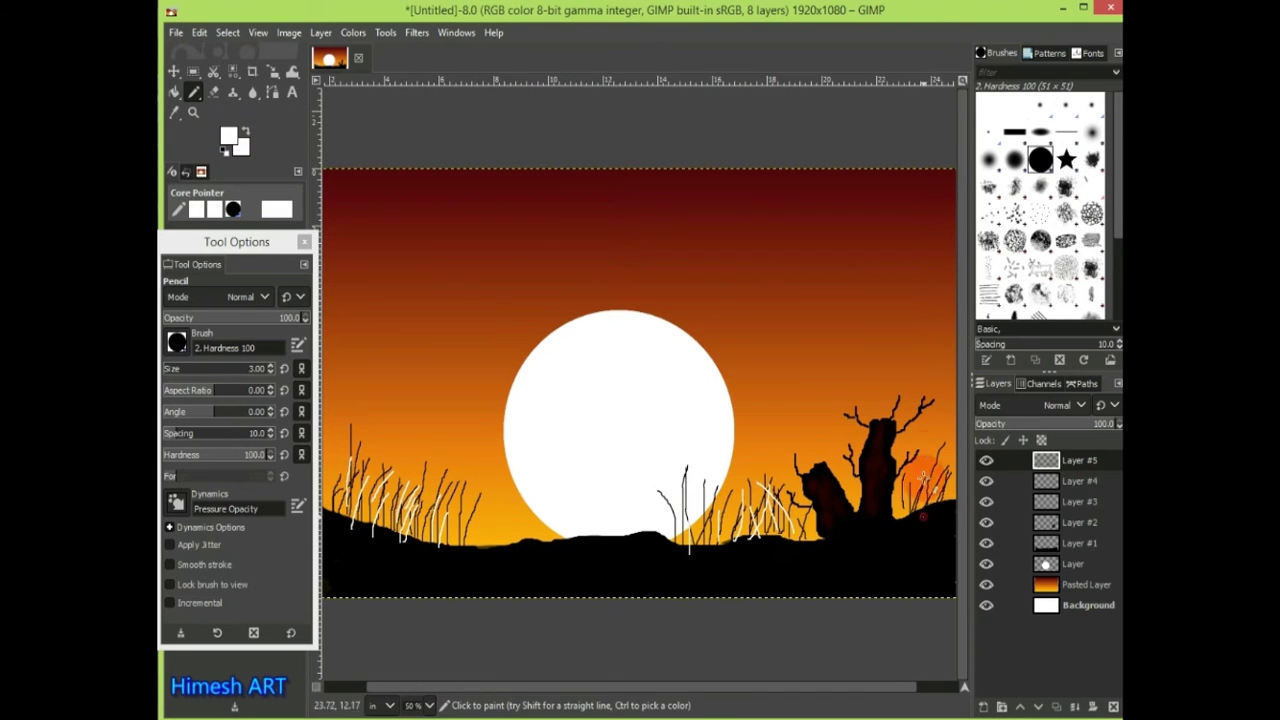
scroll(1023, 214, "down", 2)
left_click(988, 287)
With a black Pencil 02 brush at size 134, paint bushy foliage over the grass.
left_click(228, 135)
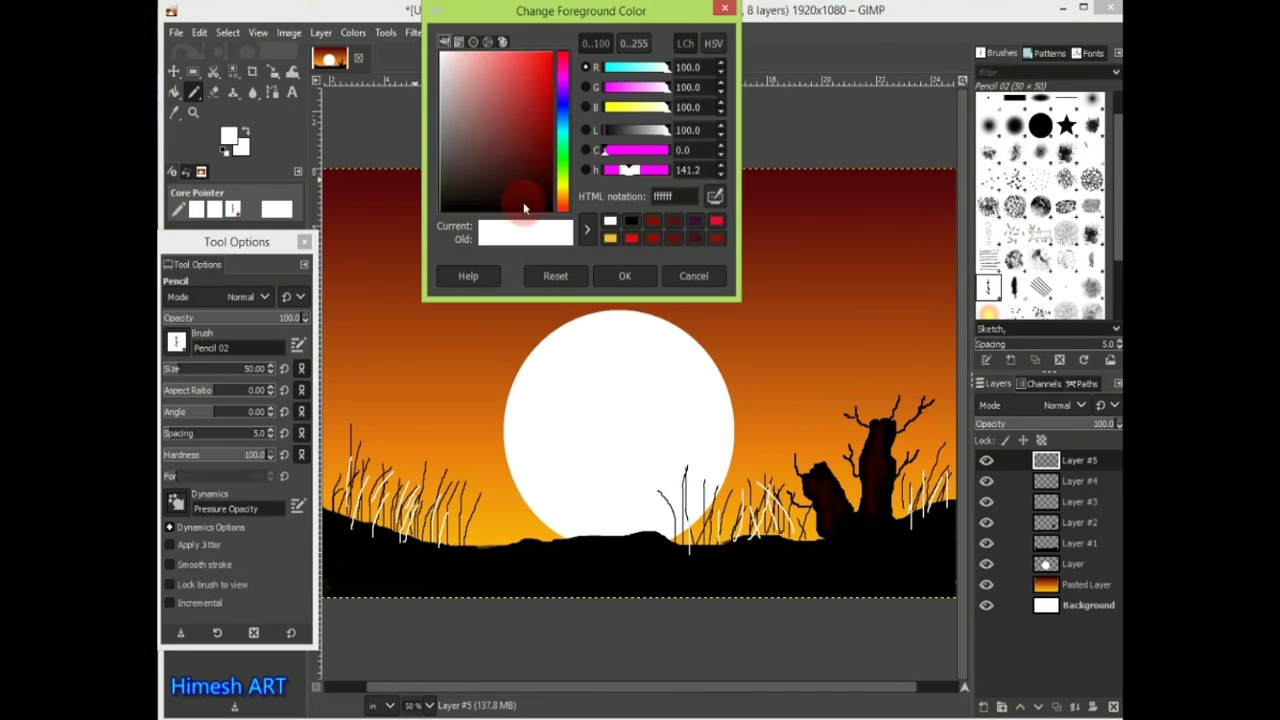
left_click(500, 210)
left_click(629, 274)
key("bracketright")
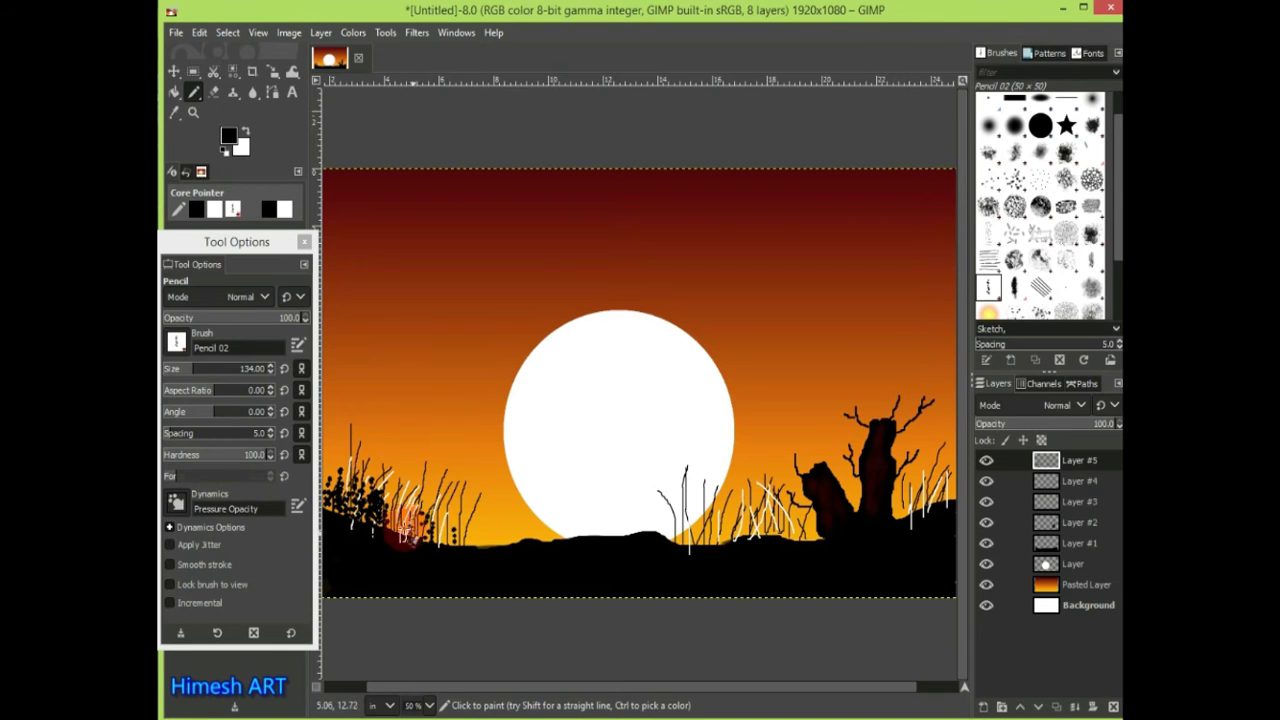
key("a")
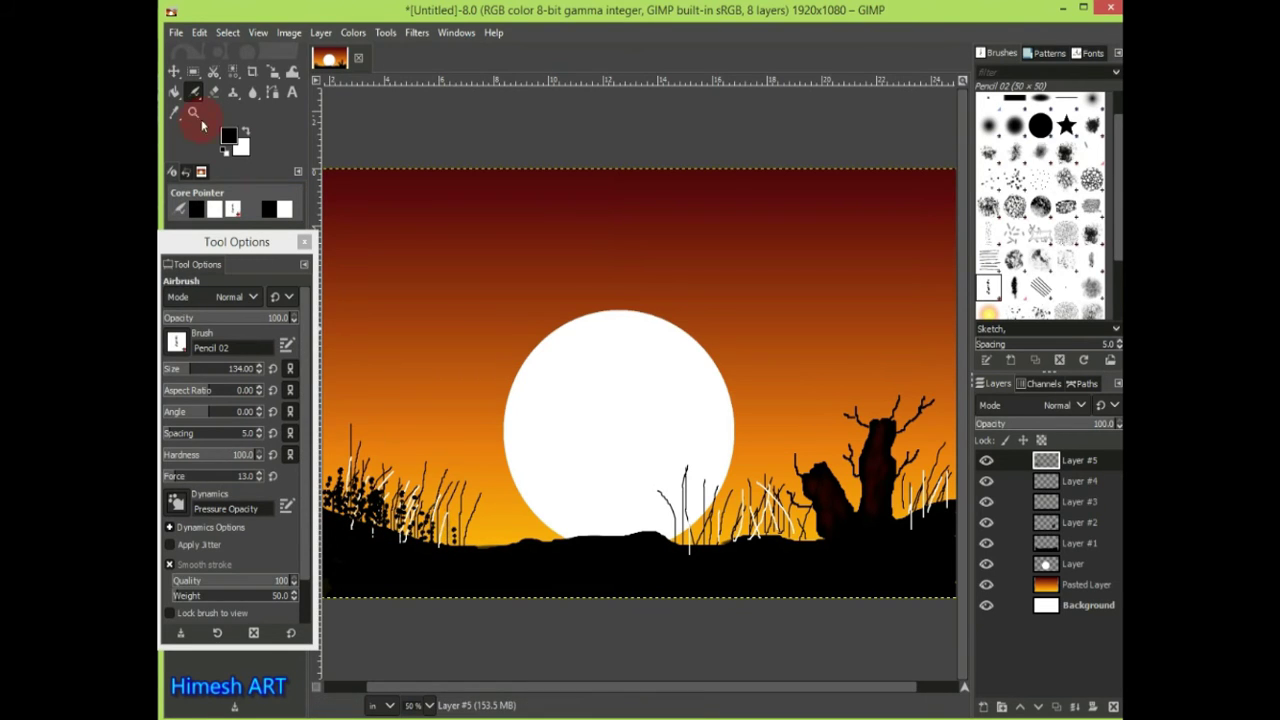
mouse_move(194, 91)
left_mouse_down()
mouse_move(231, 116)
mouse_move(250, 93)
left_mouse_up()
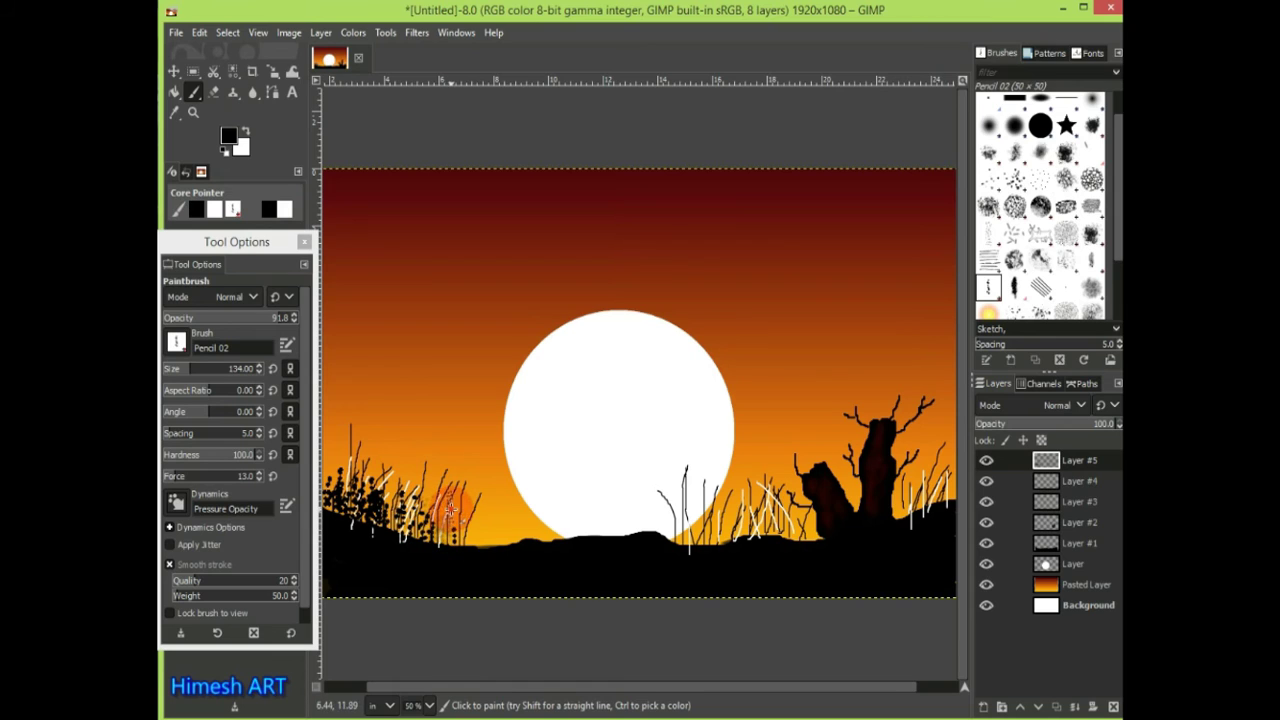
left_click(245, 112)
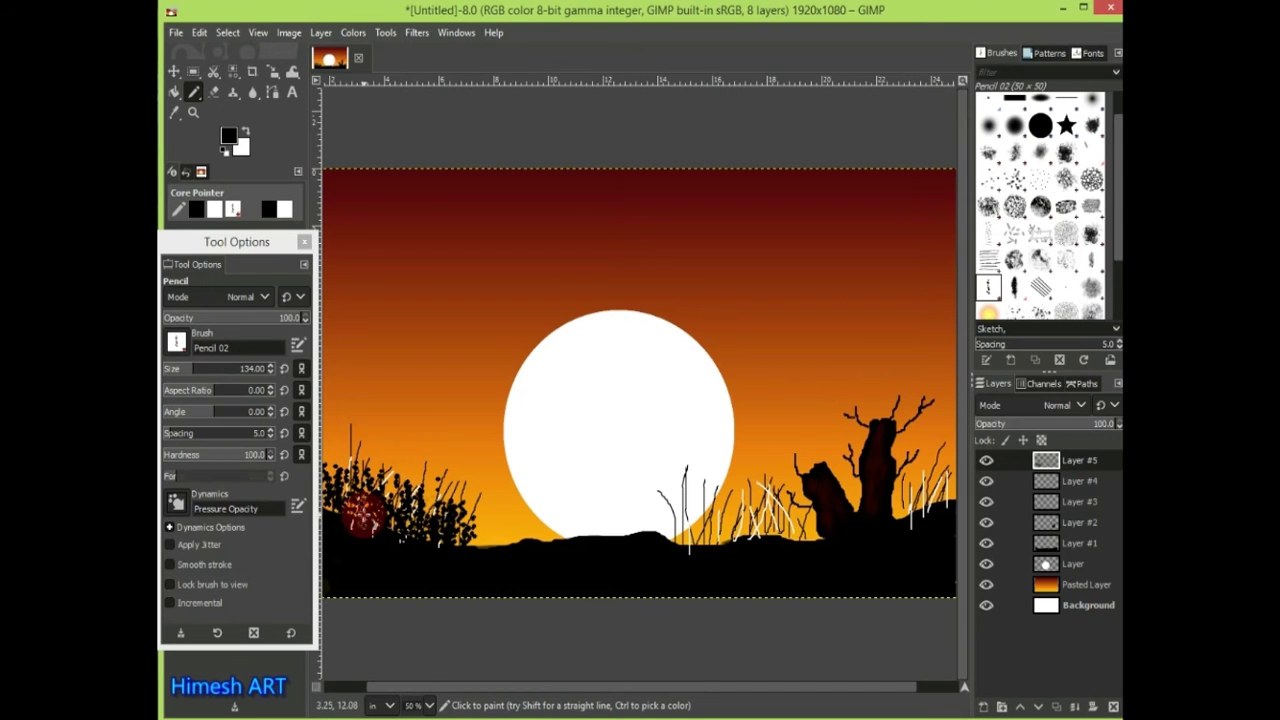
mouse_move(680, 500)
left_mouse_down()
mouse_move(718, 540)
mouse_move(740, 515)
mouse_move(760, 510)
mouse_move(709, 537)
mouse_move(768, 512)
left_mouse_up()
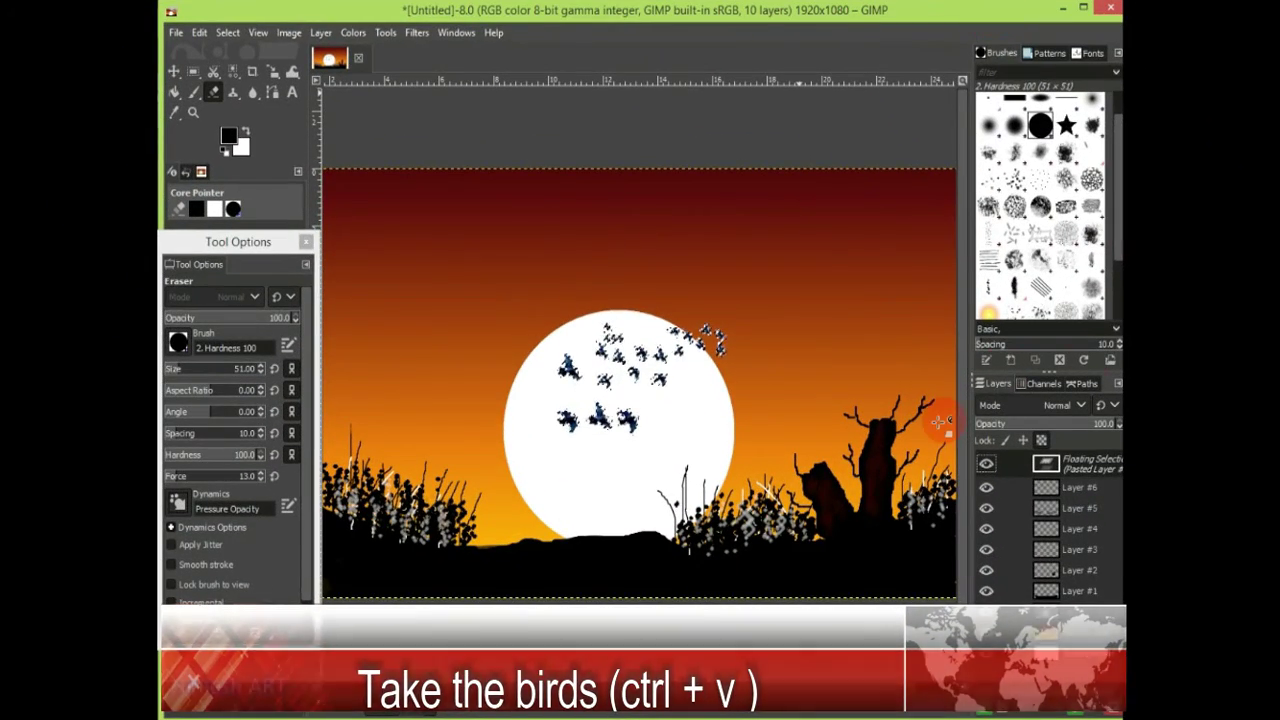
Turn the floating birds into a new layer, then shrink and move them above the sun.
right_click(1061, 468)
left_click(943, 51)
key("shift+s")
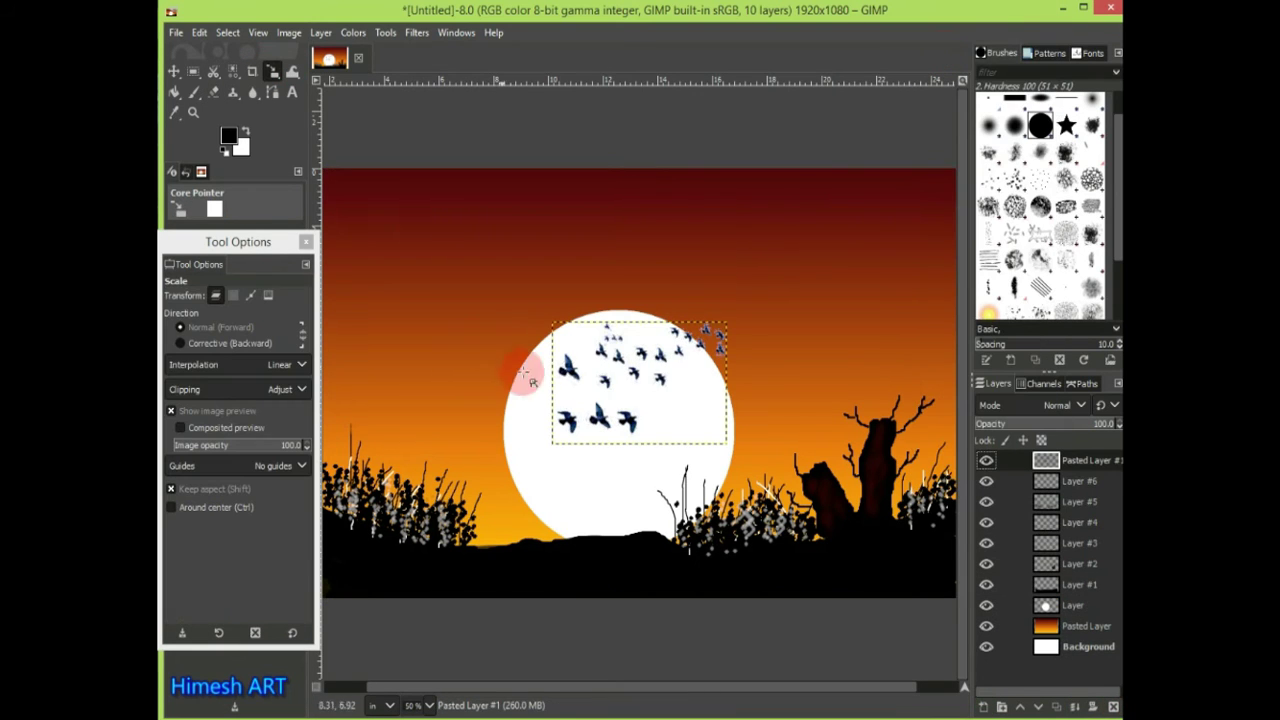
left_click(634, 380)
mouse_move(634, 380)
left_mouse_down()
mouse_move(490, 285)
mouse_move(544, 358)
left_mouse_up()
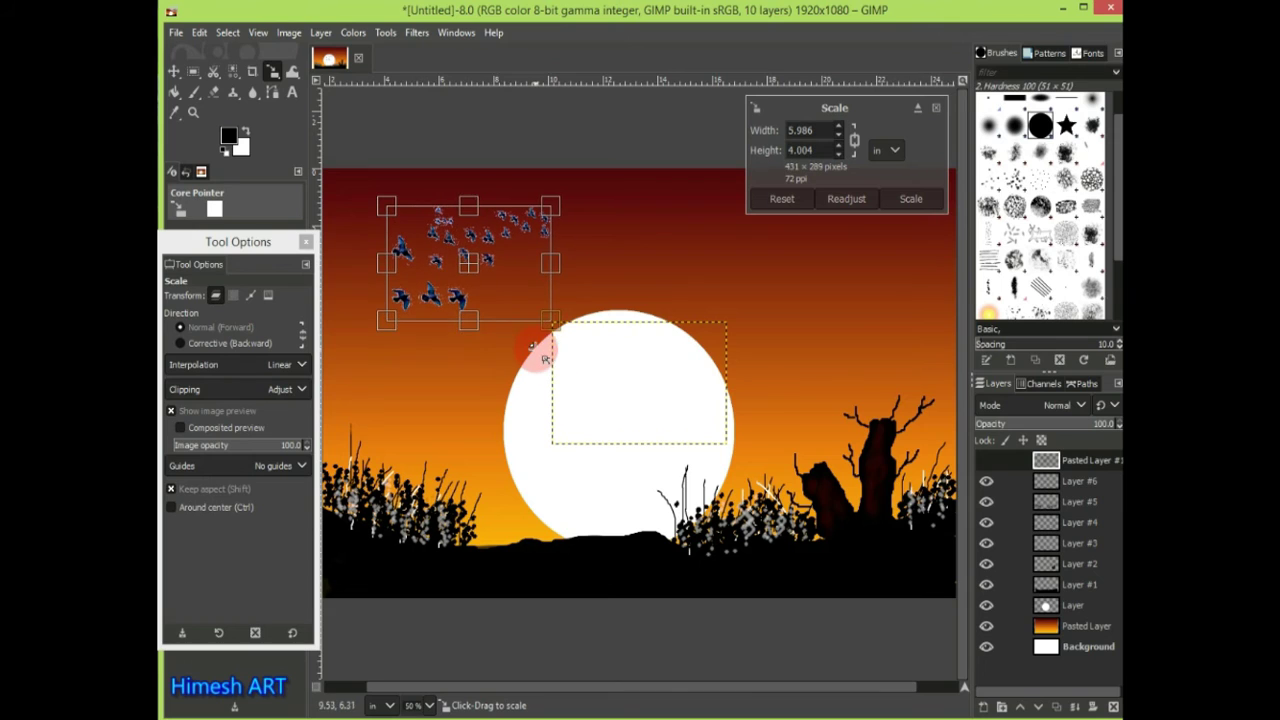
left_click_drag(490, 262, 693, 291)
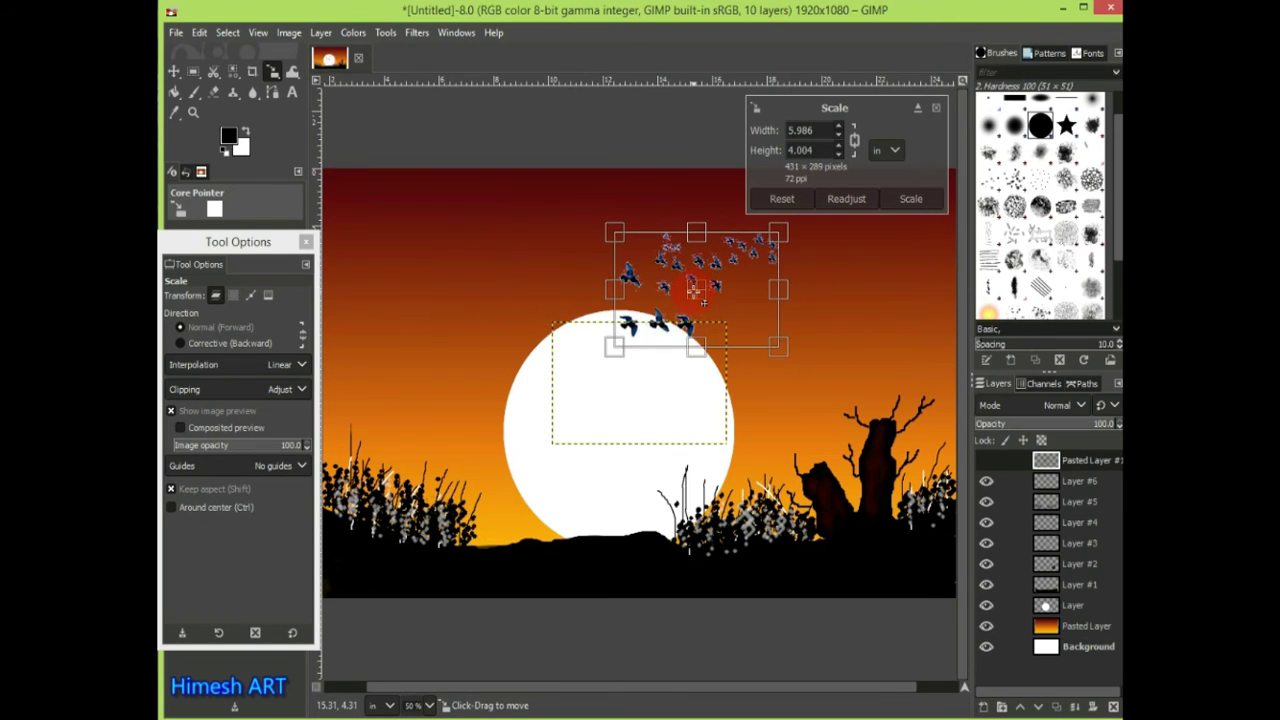
key("Return")
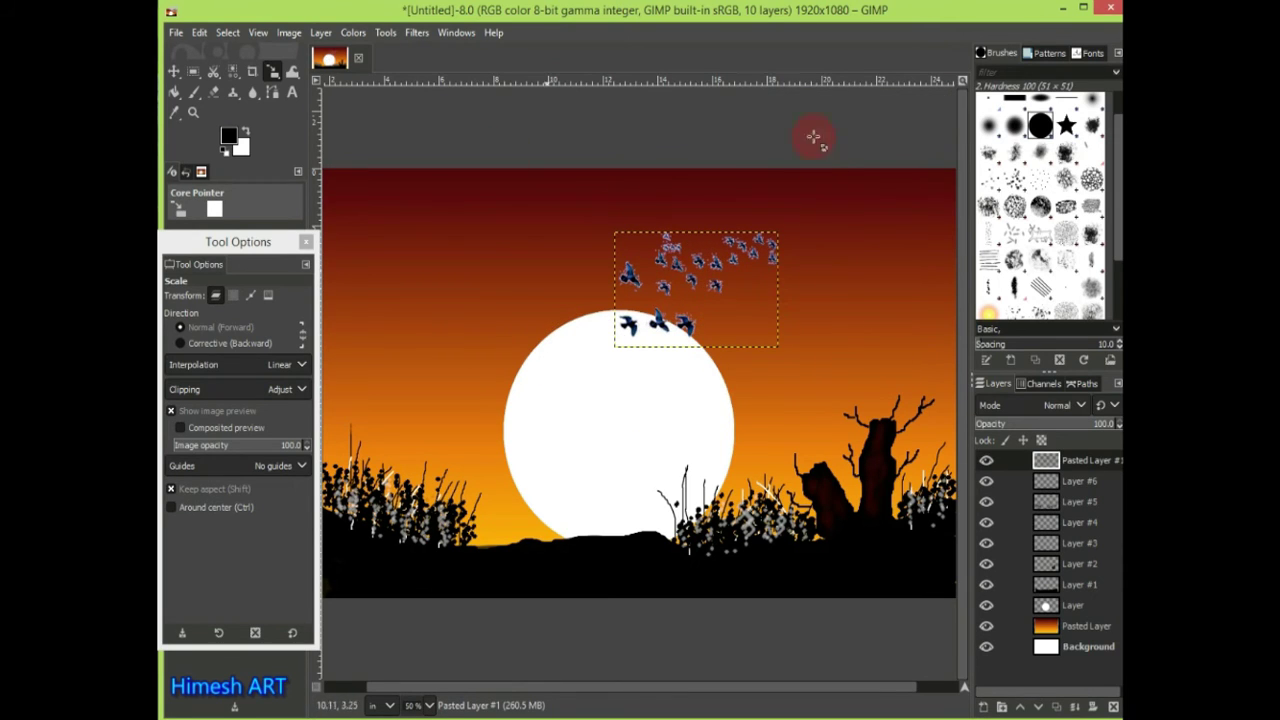
Enlarge the bird flock slightly, then pick the soft Hardness 025 brush.
left_click(814, 137)
left_click_drag(789, 229, 798, 221)
key("Return")
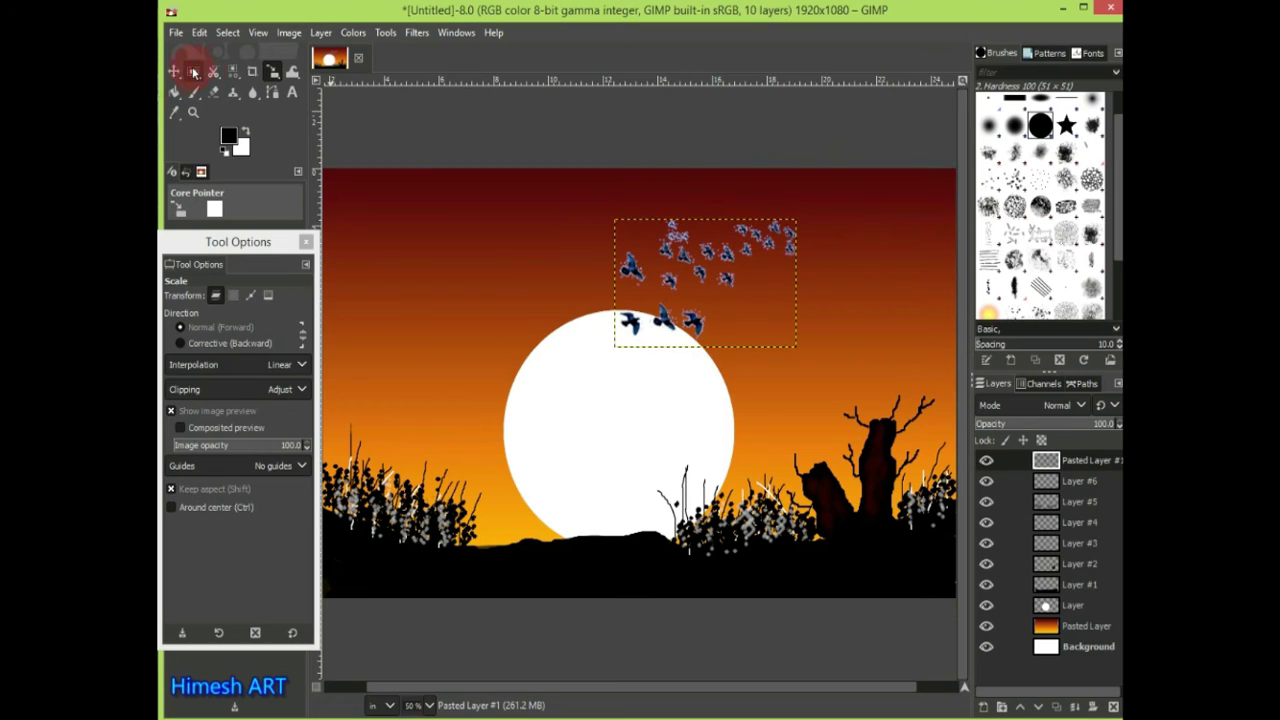
left_click(194, 92)
left_click(1091, 105)
Add a new empty layer for the stars and switch to the Paintbrush.
left_click(194, 93)
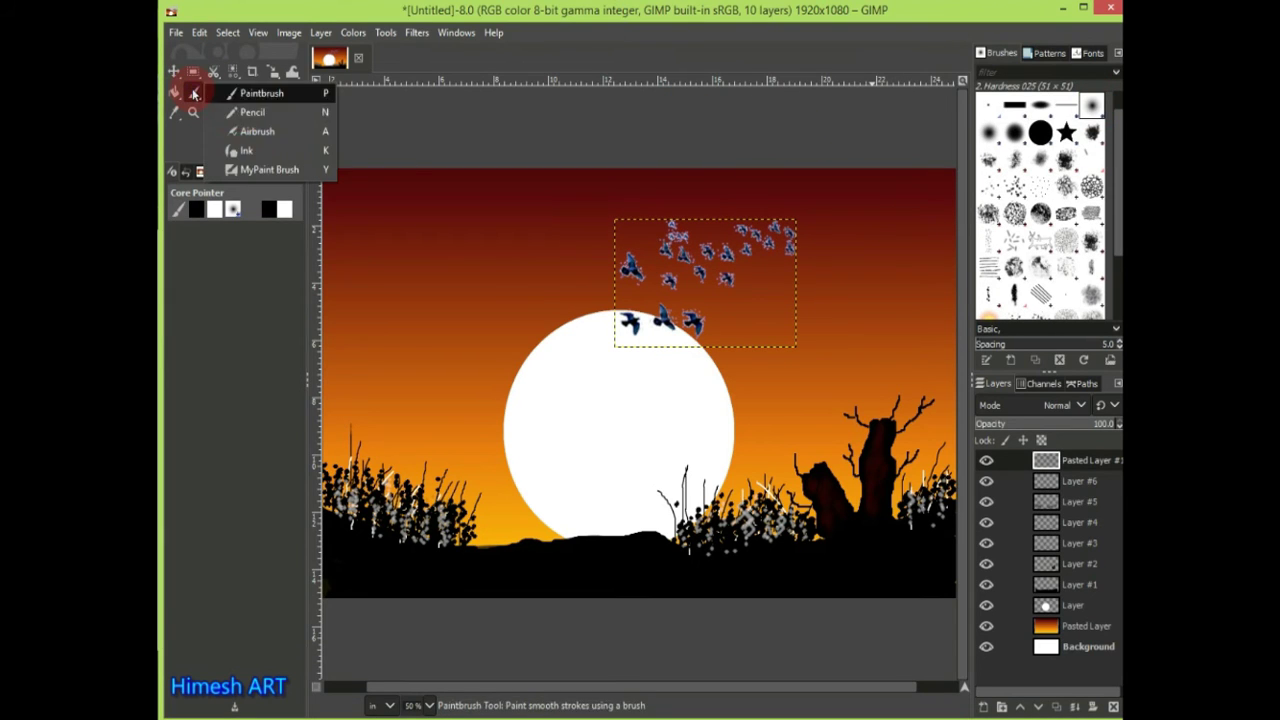
left_click(252, 112)
double_click(194, 92)
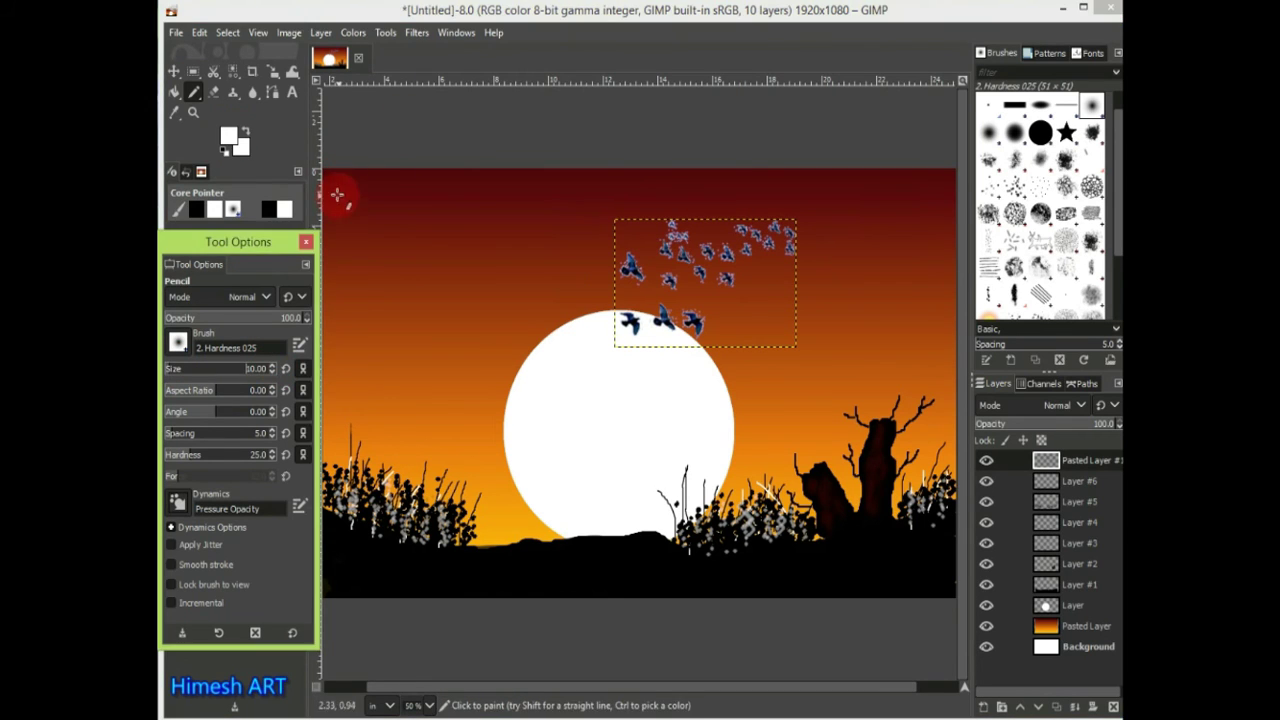
left_click(983, 706, "shift")
key("p")
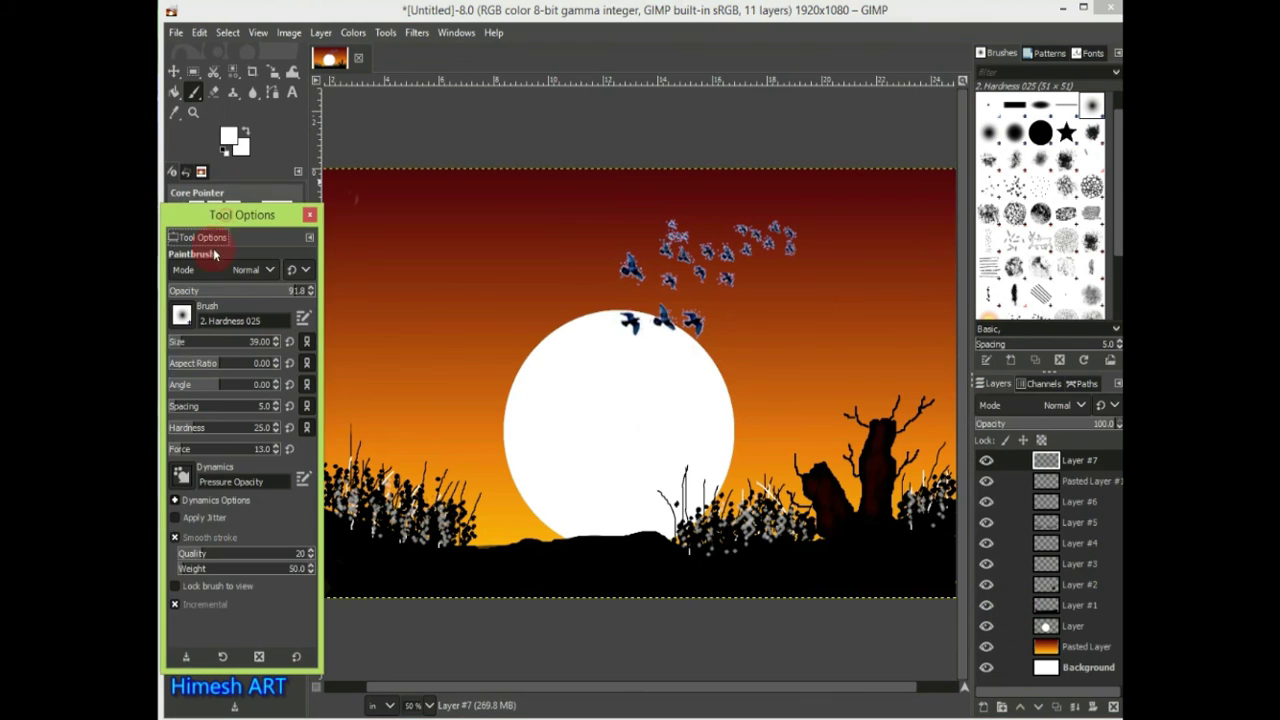
Dab small white star dots across the upper sky, growing the brush from 10 to 14.
left_click(343, 193)
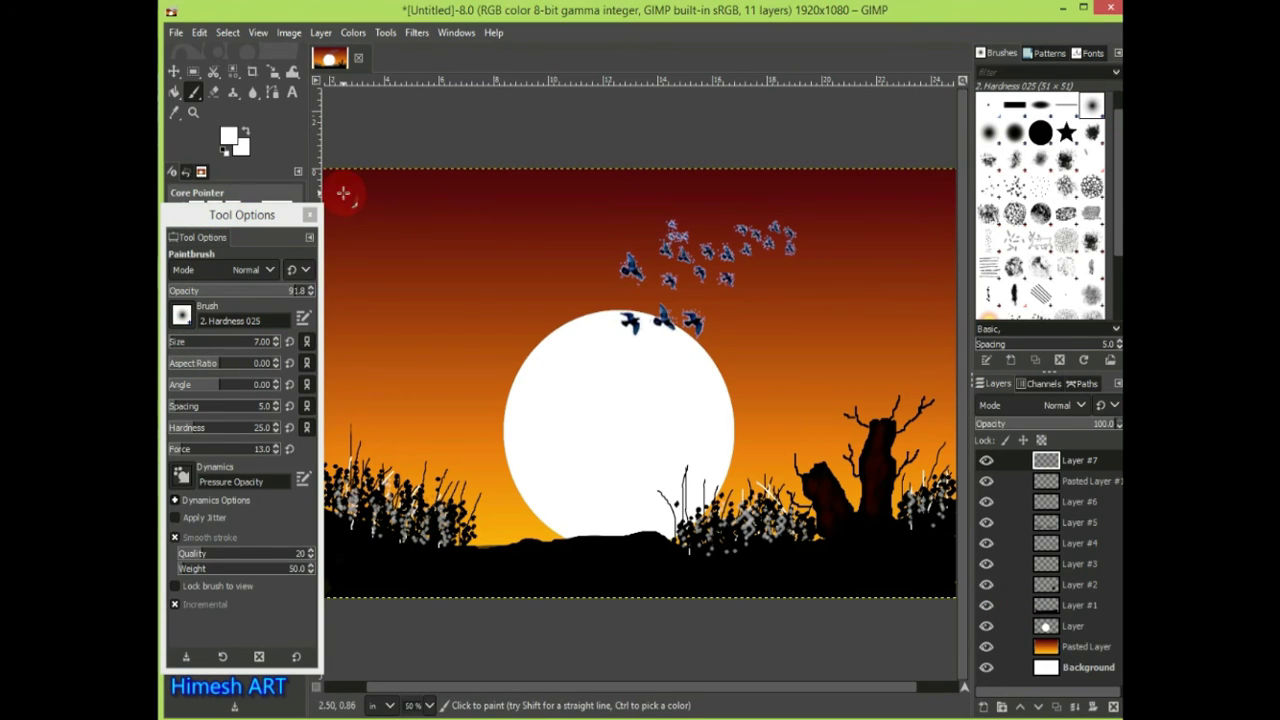
left_click(448, 188)
left_click(414, 216)
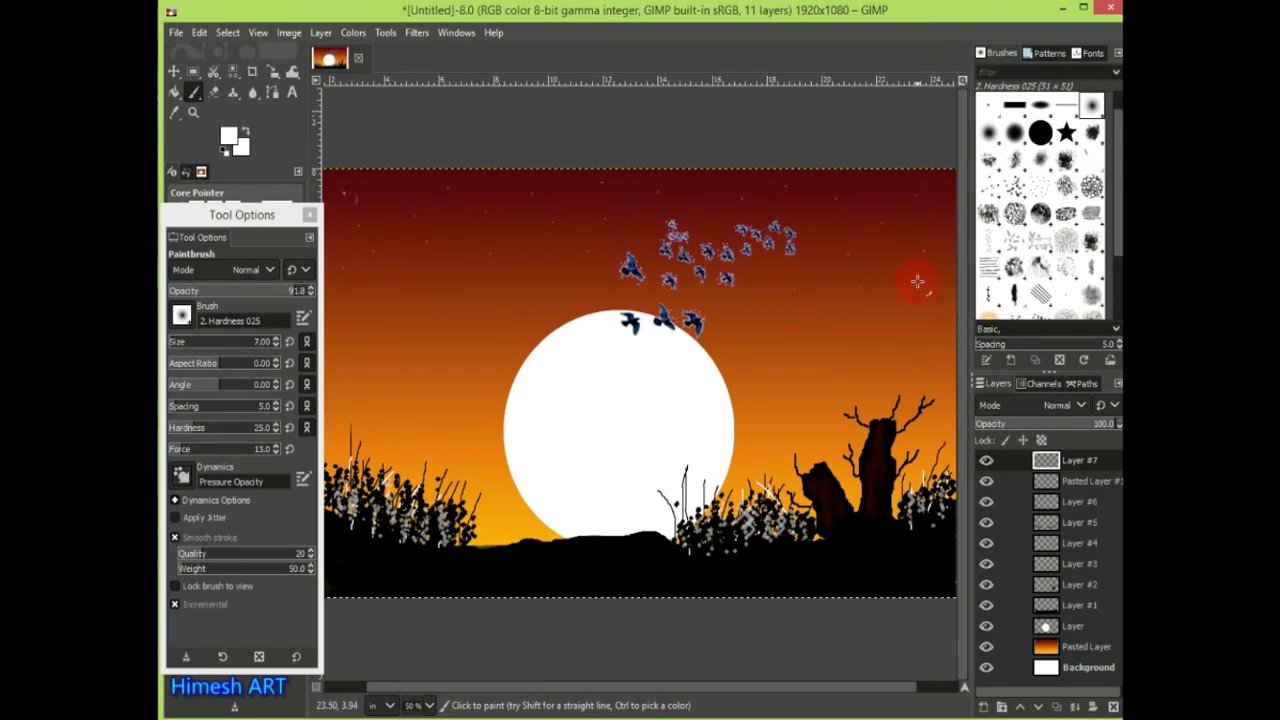
left_click(280, 341)
scroll(280, 341, "up", 3)
left_click(383, 189)
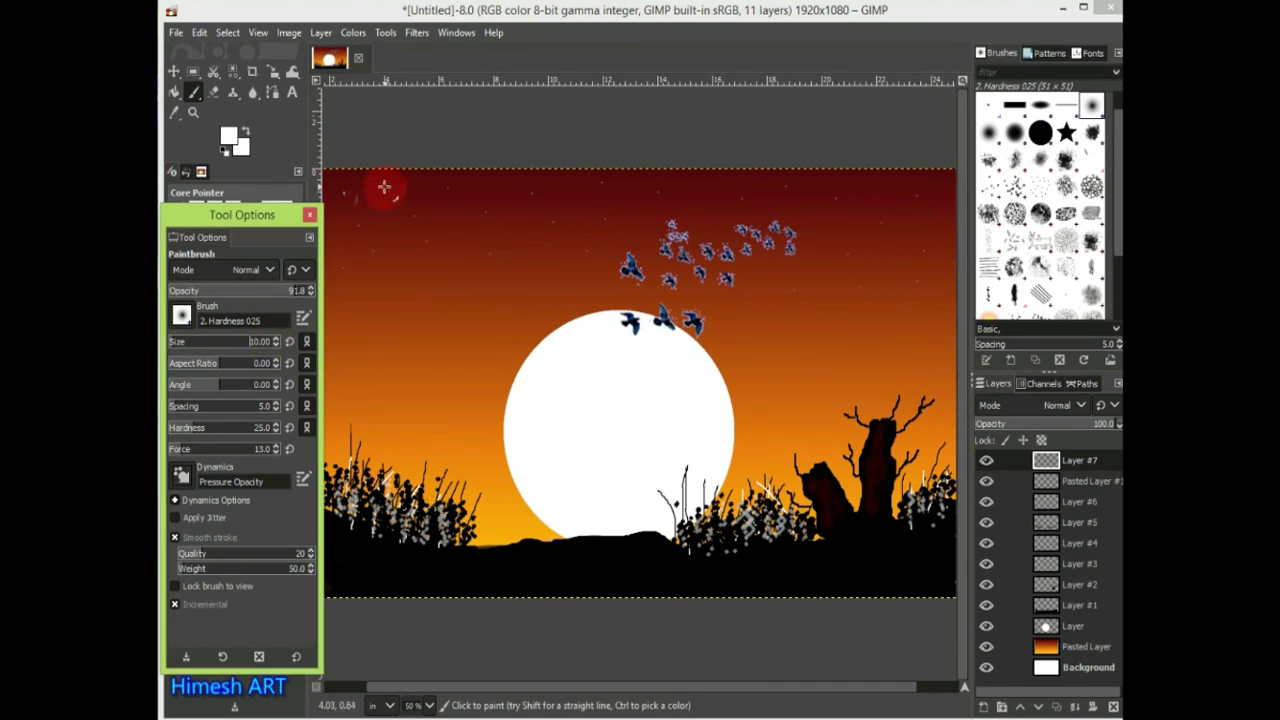
left_click(400, 240)
scroll(280, 341, "up", 4)
left_click(410, 220)
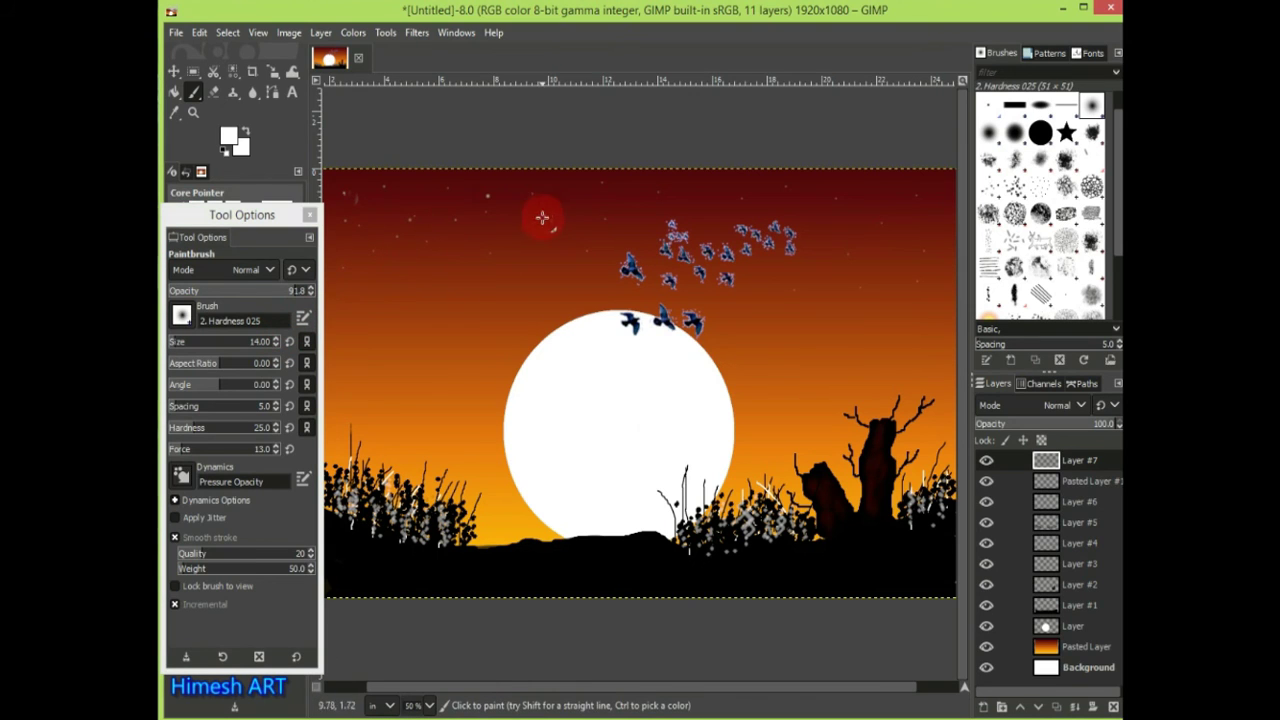
Stamp white star-shaped sparkles across the sky with the Star brush at size 12.
left_click(1066, 132)
left_click(172, 341)
left_click(710, 208)
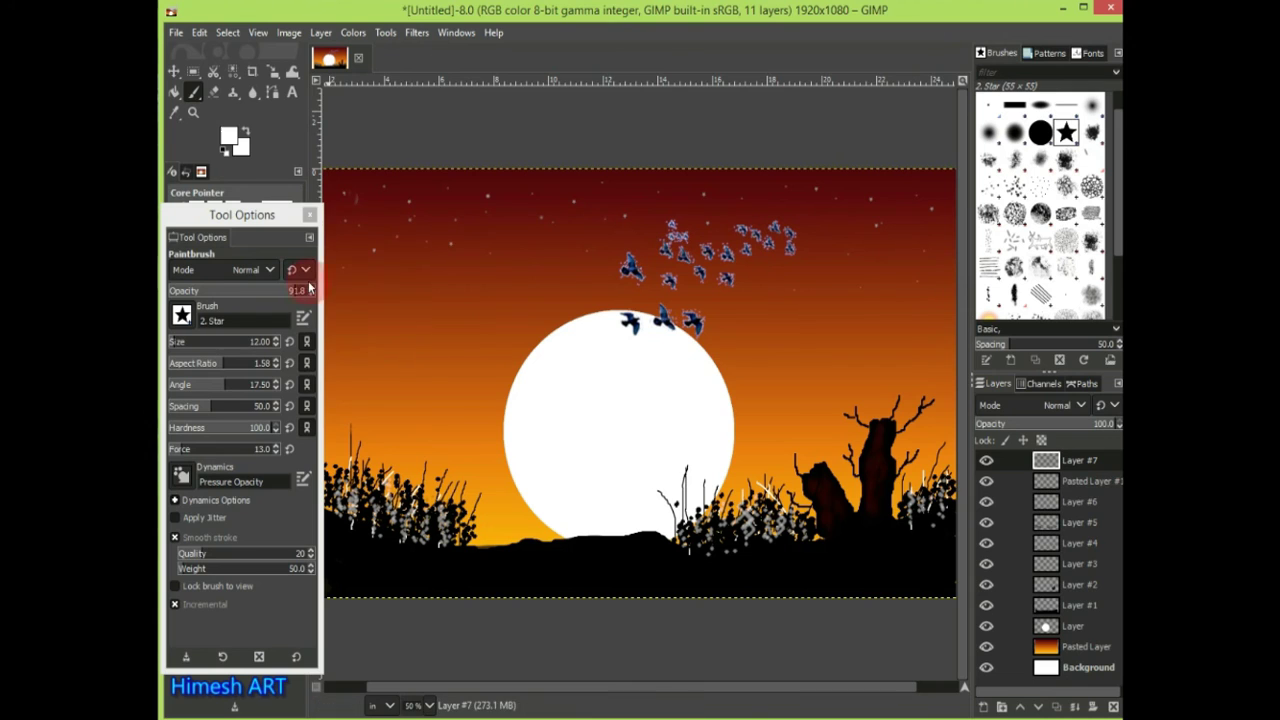
left_click(402, 249)
left_click(521, 268)
left_click(555, 256)
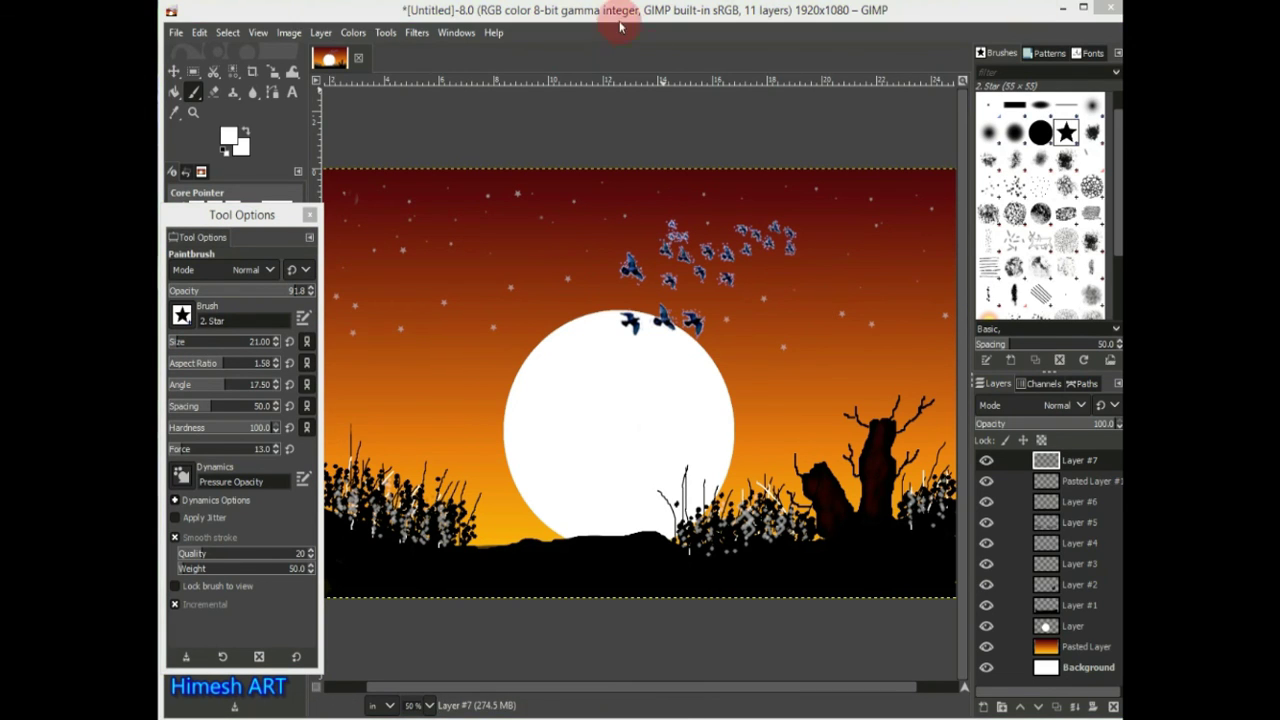
left_click(176, 33)
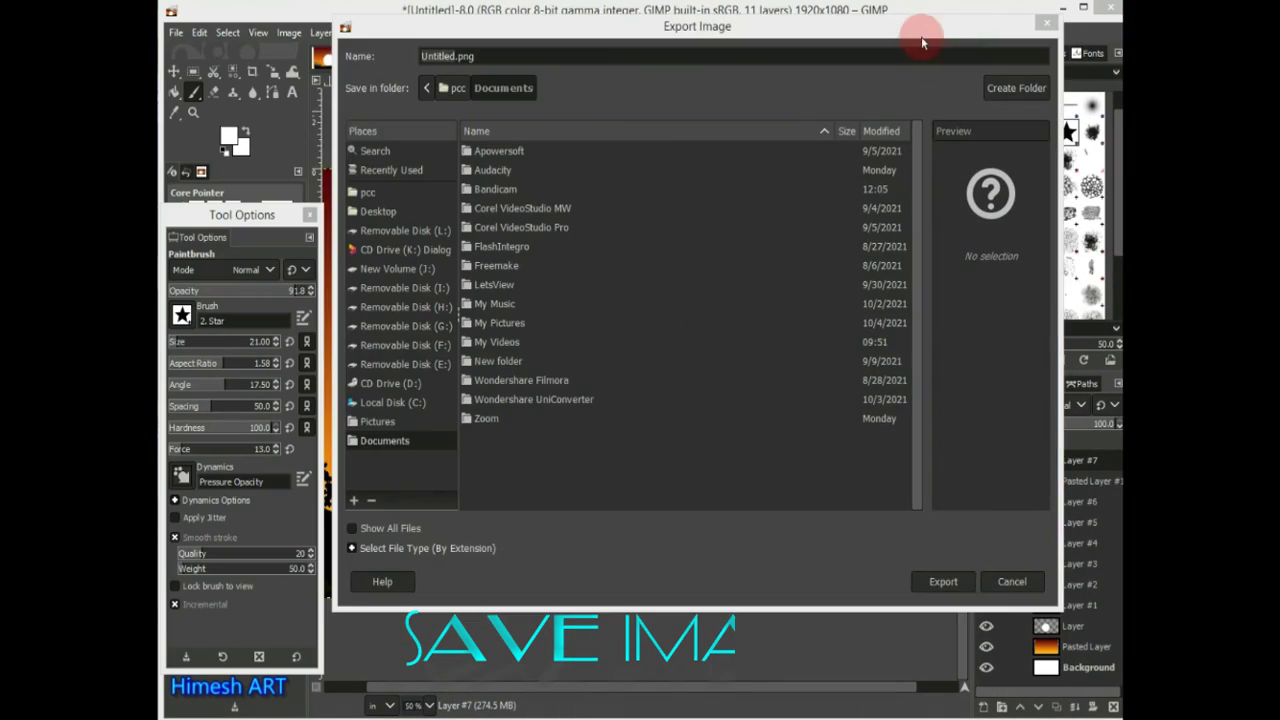
Export as Untitled.png into New Volume (J:) > youtube image, replacing the existing file.
left_click(390, 460)
left_click(398, 287)
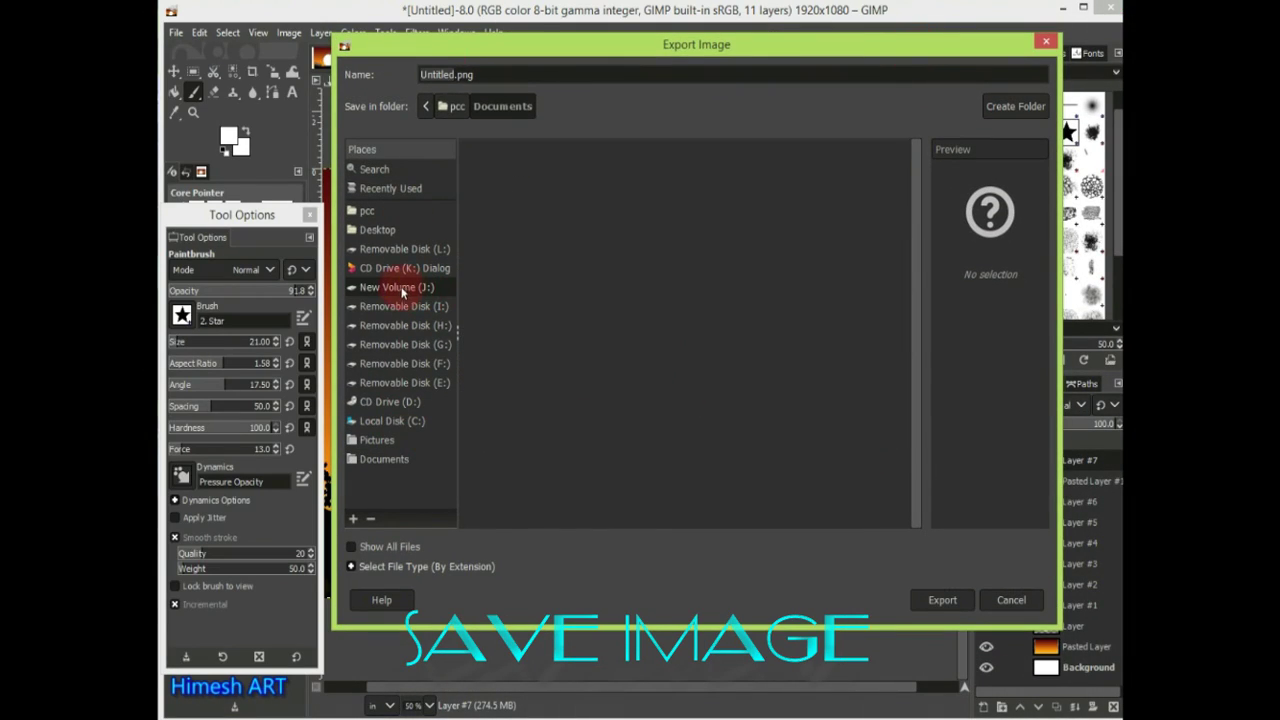
double_click(500, 297)
left_click(942, 600)
left_click(726, 410)
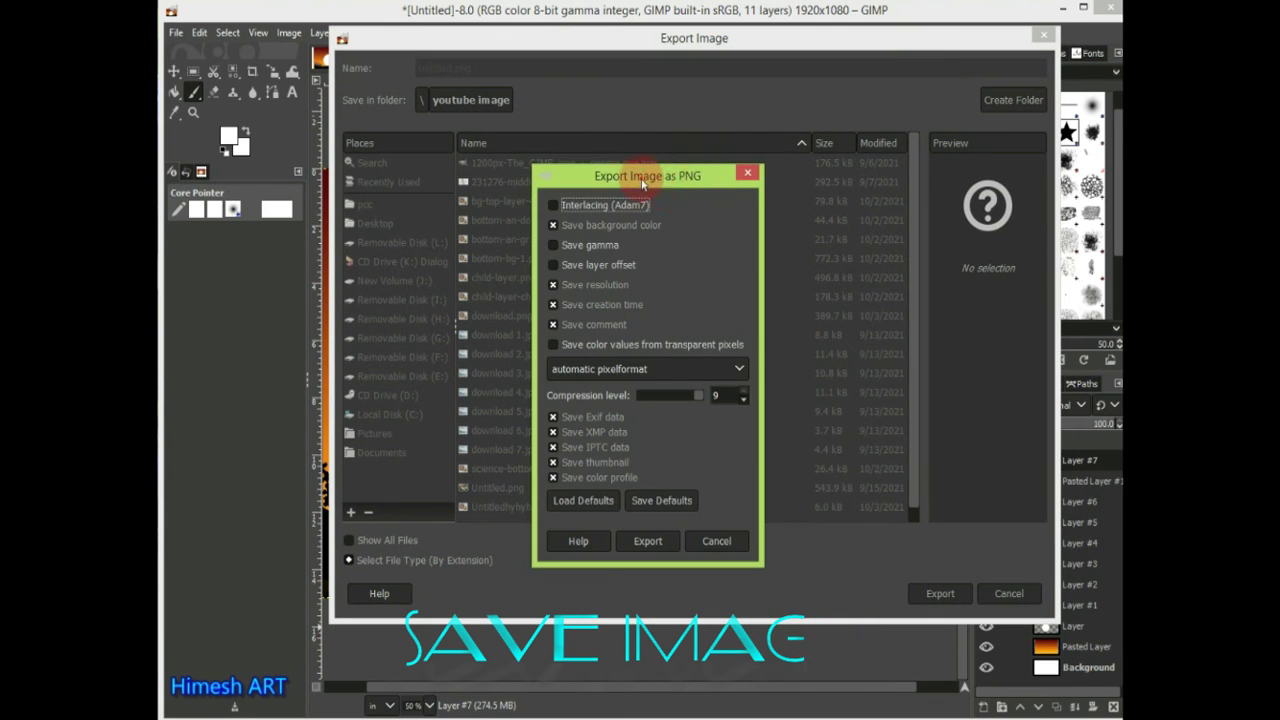
left_click(668, 548)
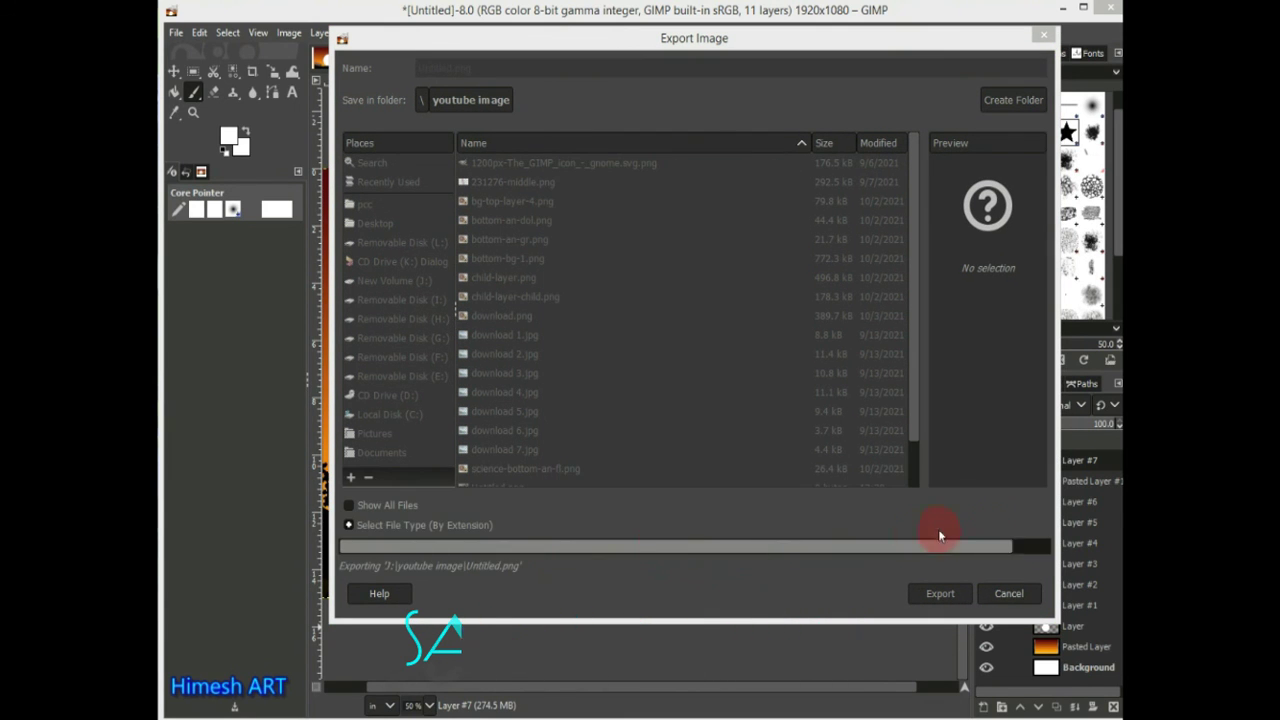